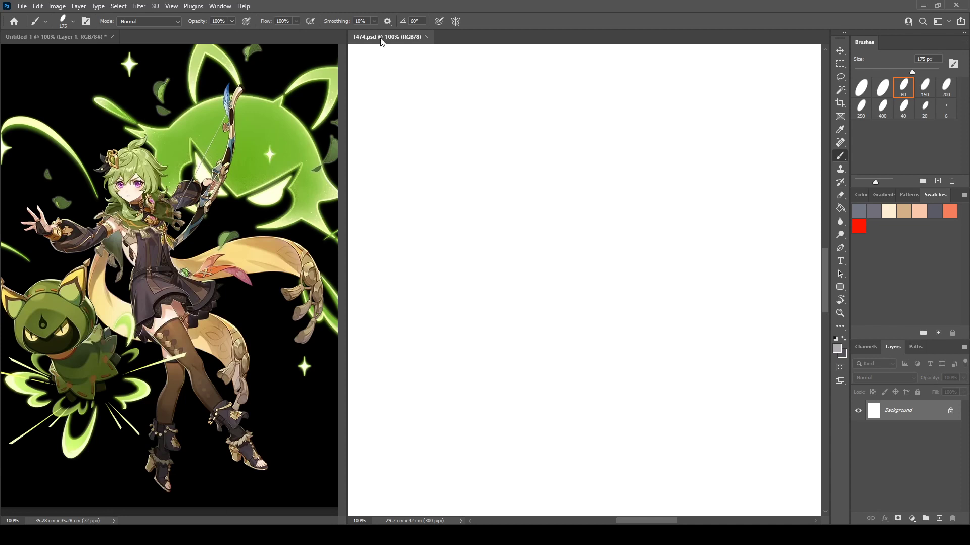
# Add a new layer in 1474.psd and set up a grey 6 px brush at 80% opacity
pyautogui.click(938, 518)
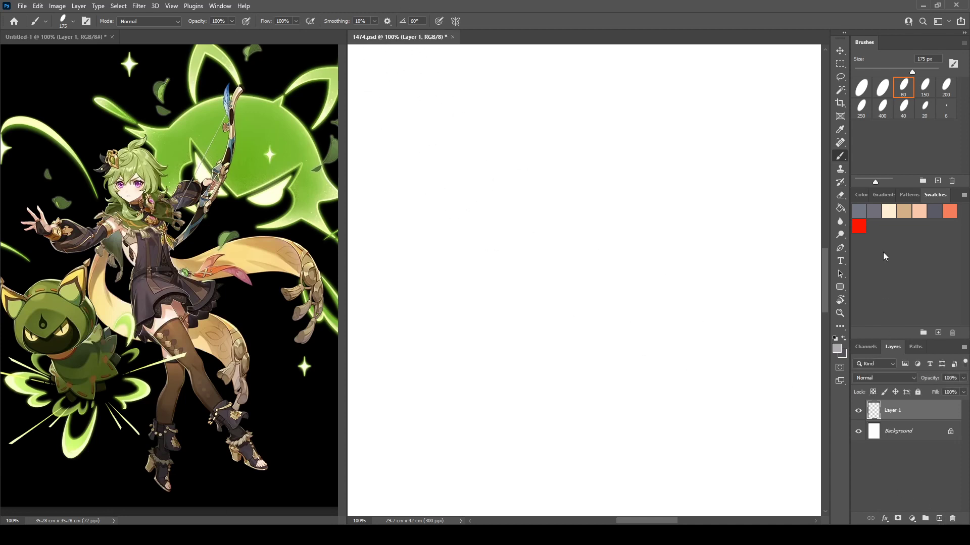
pyautogui.click(878, 211)
pyautogui.click(947, 120)
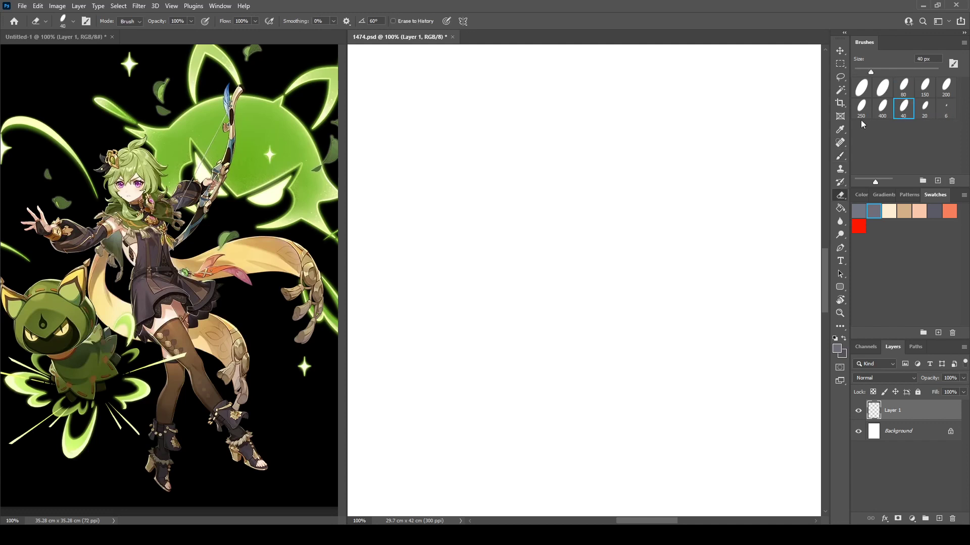
pyautogui.moveTo(487, 186)
pyautogui.mouseDown()
pyautogui.moveTo(571, 203)
pyautogui.moveTo(503, 278)
pyautogui.mouseUp()
pyautogui.hotkey('ctrl', 'z')
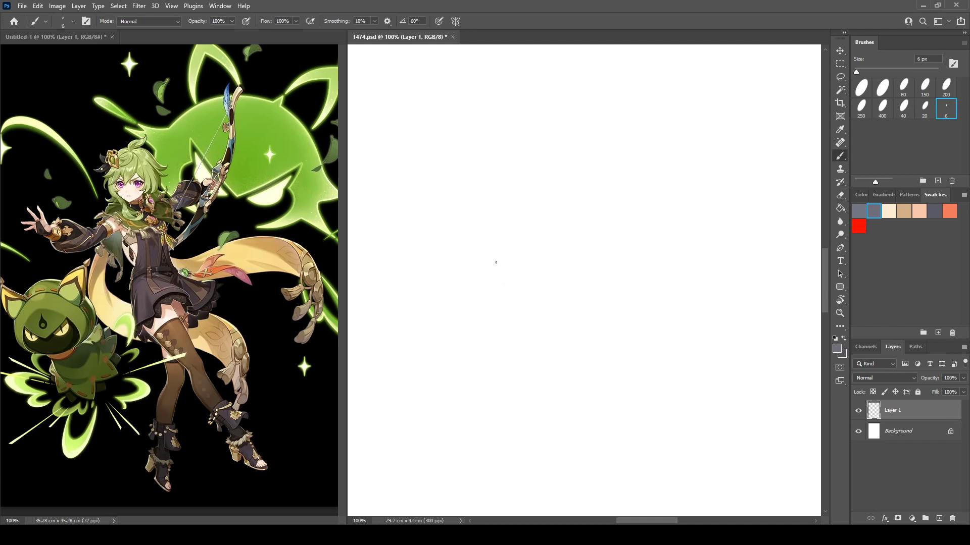
pyautogui.press('8')
# Sketch a construction circle for the character's head with facial guidelines and a wide jaw outline beneath it
pyautogui.moveTo(548, 94)
pyautogui.mouseDown()
pyautogui.moveTo(595, 89)
pyautogui.moveTo(634, 134)
pyautogui.mouseUp()
pyautogui.moveTo(528, 188); pyautogui.dragTo(563, 197)
pyautogui.moveTo(508, 142); pyautogui.dragTo(512, 149)
pyautogui.moveTo(523, 197)
pyautogui.mouseDown()
pyautogui.moveTo(529, 219)
pyautogui.moveTo(523, 210)
pyautogui.mouseUp()
pyautogui.hotkey('ctrl', 'z')
pyautogui.press('e')
pyautogui.press('b')
pyautogui.hotkey('ctrl', 'z')
# Sketch the torso below the head with a curved centre line, waist and wide hips
pyautogui.moveTo(577, 223); pyautogui.dragTo(572, 231)
pyautogui.moveTo(574, 231); pyautogui.dragTo(536, 370)
pyautogui.moveTo(545, 272); pyautogui.dragTo(576, 262)
pyautogui.moveTo(529, 333); pyautogui.dragTo(592, 325)
pyautogui.moveTo(591, 291); pyautogui.dragTo(604, 321)
pyautogui.moveTo(527, 323); pyautogui.dragTo(579, 324)
# Clean up the hip lines and draw the rounded outline of the front thigh
pyautogui.press('e')
pyautogui.moveTo(586, 322)
pyautogui.mouseDown()
pyautogui.moveTo(587, 286)
pyautogui.moveTo(611, 315)
pyautogui.mouseUp()
pyautogui.press('b')
pyautogui.press('e')
pyautogui.press('b')
pyautogui.moveTo(555, 355)
pyautogui.mouseDown()
pyautogui.moveTo(589, 377)
pyautogui.moveTo(615, 353)
pyautogui.moveTo(614, 323)
pyautogui.mouseUp()
pyautogui.press('e')
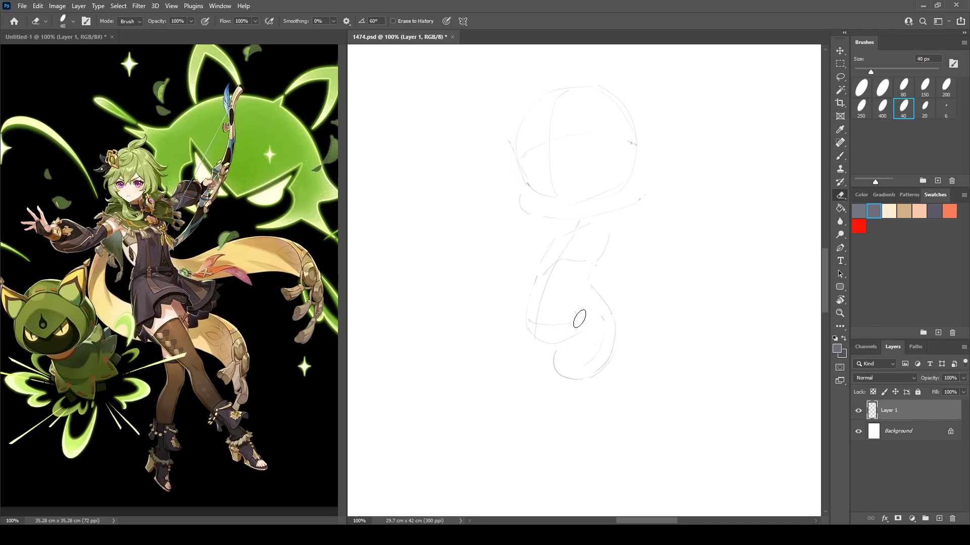
pyautogui.press('b')
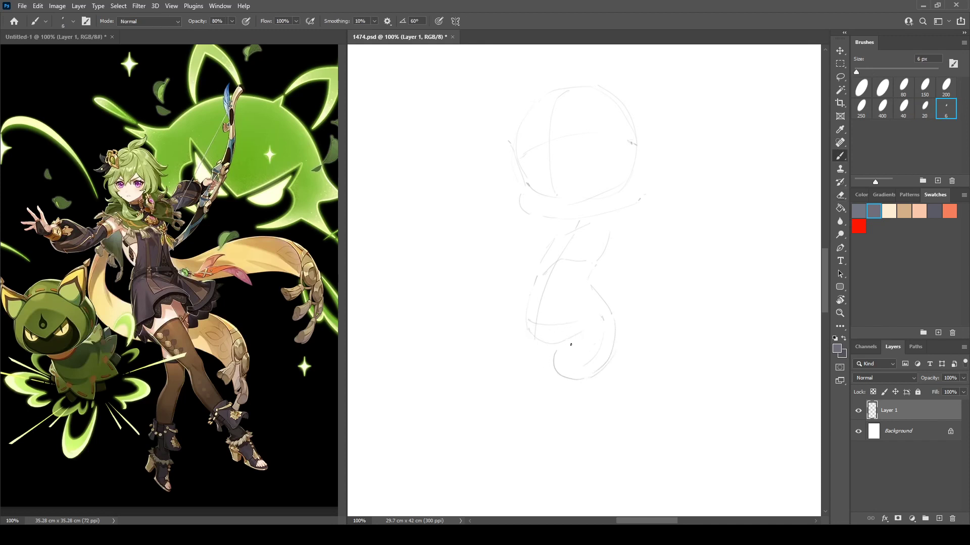
# Sketch two tapering lower legs below the thighs and complete the outer hip and rear thigh contour
pyautogui.moveTo(579, 332)
pyautogui.mouseDown()
pyautogui.moveTo(540, 432)
pyautogui.moveTo(556, 428)
pyautogui.moveTo(581, 385)
pyautogui.moveTo(568, 414)
pyautogui.mouseUp()
pyautogui.moveTo(527, 302); pyautogui.dragTo(524, 317)
pyautogui.moveTo(577, 410); pyautogui.dragTo(594, 427)
pyautogui.moveTo(591, 393); pyautogui.dragTo(592, 422)
pyautogui.press('e')
pyautogui.press('b')
pyautogui.moveTo(539, 364); pyautogui.dragTo(550, 378)
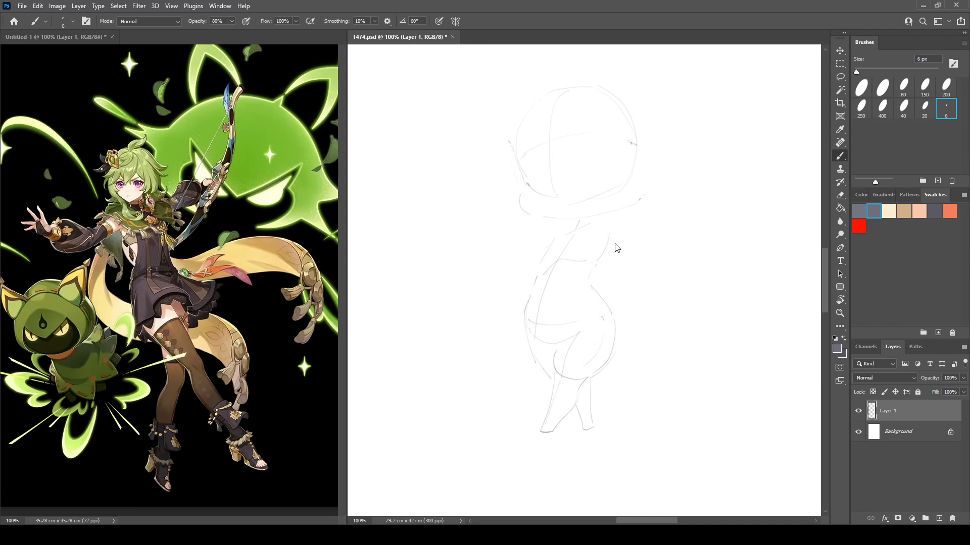
# Sketch the short neck and shoulder lines and refine the torso contour down to the waist
pyautogui.keyDown('alt'); pyautogui.click(574, 222); pyautogui.keyUp('alt')
pyautogui.press('e')
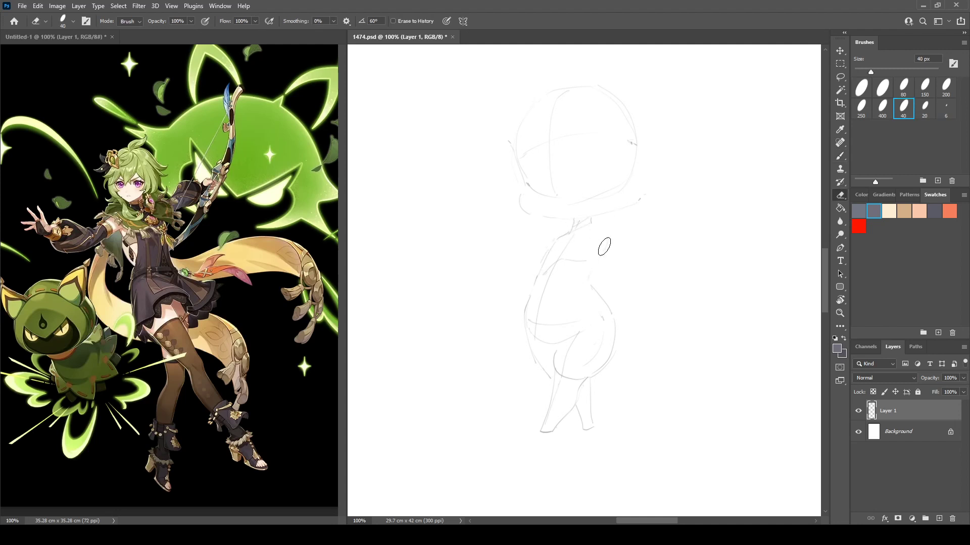
pyautogui.press('b')
pyautogui.moveTo(590, 270); pyautogui.dragTo(589, 286)
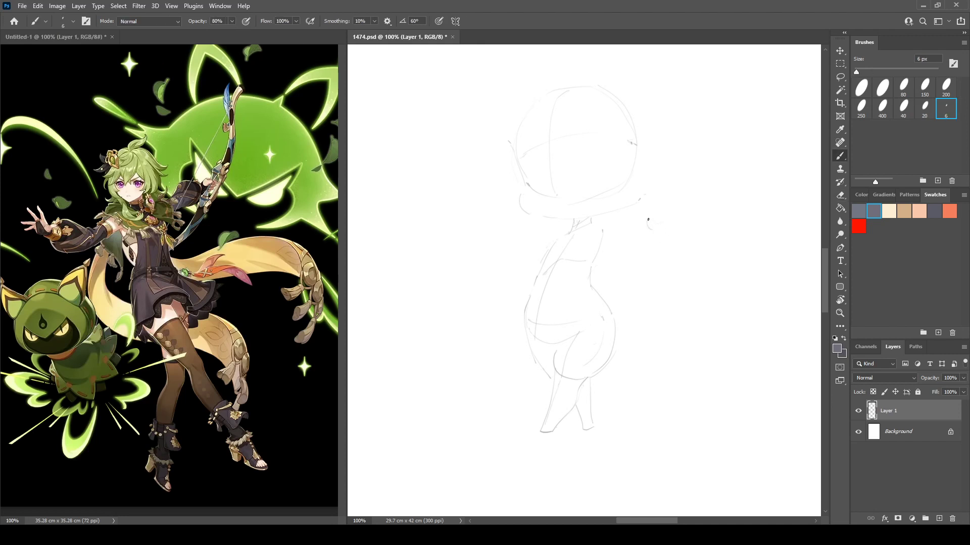
# Sketch the outstretched hand on the right side, starting with the palm and raised thumb
pyautogui.moveTo(667, 222); pyautogui.dragTo(659, 221)
pyautogui.press('e')
pyautogui.press('b')
pyautogui.press('e')
pyautogui.moveTo(674, 205)
pyautogui.mouseDown()
pyautogui.moveTo(655, 220)
pyautogui.moveTo(668, 221)
pyautogui.moveTo(657, 225)
pyautogui.moveTo(679, 201)
pyautogui.moveTo(673, 226)
pyautogui.moveTo(680, 201)
pyautogui.moveTo(676, 219)
pyautogui.moveTo(645, 226)
pyautogui.mouseUp()
pyautogui.press('b')
pyautogui.press('e')
pyautogui.press('b')
pyautogui.hotkey('ctrl', 'z')
# Draw the spread fingers of the outstretched right-side hand and clean up their overlapping lines
pyautogui.press('e')
pyautogui.press('b')
pyautogui.moveTo(674, 224)
pyautogui.mouseDown()
pyautogui.moveTo(689, 218)
pyautogui.moveTo(678, 240)
pyautogui.mouseUp()
pyautogui.press('e')
pyautogui.press('b')
pyautogui.click(716, 226)
# Connect the outstretched hand to the shoulder with arm lines and erase the excess around the sleeve
pyautogui.moveTo(598, 221); pyautogui.dragTo(609, 222)
pyautogui.press('e')
pyautogui.moveTo(624, 241)
pyautogui.mouseDown()
pyautogui.moveTo(631, 232)
pyautogui.moveTo(638, 246)
pyautogui.mouseUp()
pyautogui.press('b')
# Sketch the left-side arm reaching down and outward from the shoulder, ending in a small rounded hand
pyautogui.moveTo(569, 232); pyautogui.dragTo(555, 236)
pyautogui.moveTo(528, 268); pyautogui.dragTo(506, 289)
pyautogui.moveTo(486, 290)
pyautogui.mouseDown()
pyautogui.moveTo(509, 309)
pyautogui.moveTo(496, 294)
pyautogui.moveTo(498, 306)
pyautogui.mouseUp()
pyautogui.press('e')
pyautogui.press('b')
pyautogui.press('e')
pyautogui.press('b')
# Erase the circular head construction and its guidelines, and start a flatter line across the forehead
pyautogui.press('e')
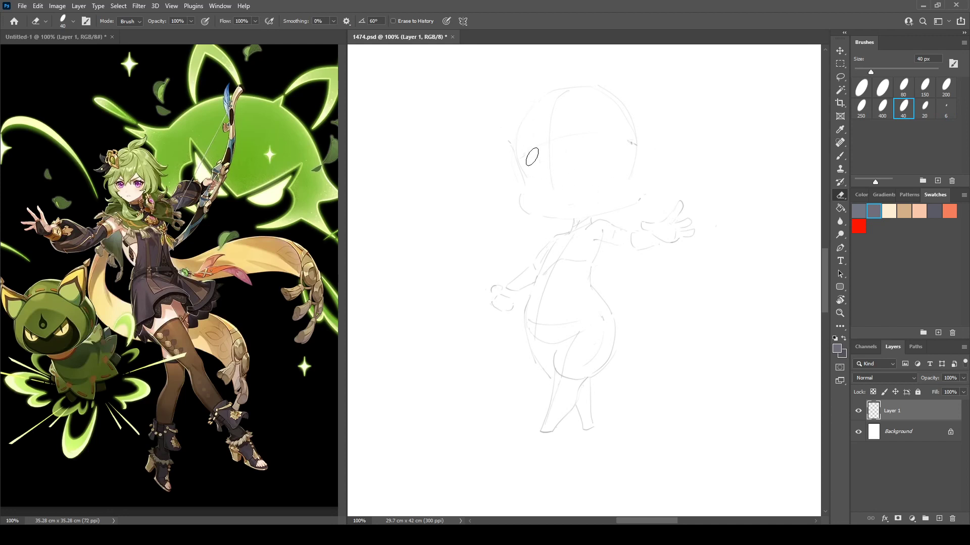
pyautogui.moveTo(550, 179)
pyautogui.mouseDown()
pyautogui.moveTo(549, 144)
pyautogui.moveTo(575, 84)
pyautogui.moveTo(596, 88)
pyautogui.moveTo(634, 134)
pyautogui.mouseUp()
pyautogui.press('b')
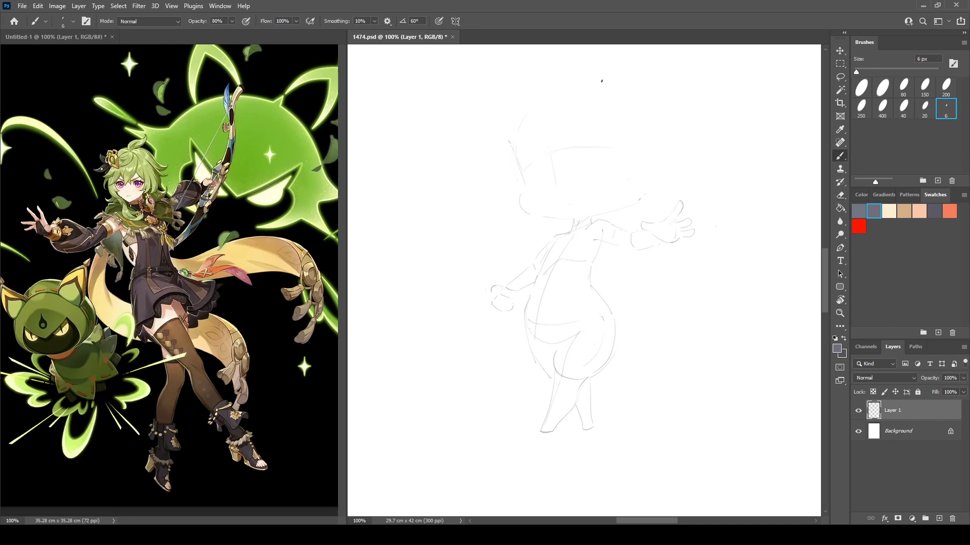
# Redraw the top of the head as a low, wide curve, using the reference illustration's upper body at 200%
pyautogui.click(291, 205)
pyautogui.hotkey('ctrl', '+')
pyautogui.moveTo(173, 154)
pyautogui.mouseDown()
pyautogui.moveTo(154, 211)
pyautogui.moveTo(200, 226)
pyautogui.mouseUp()
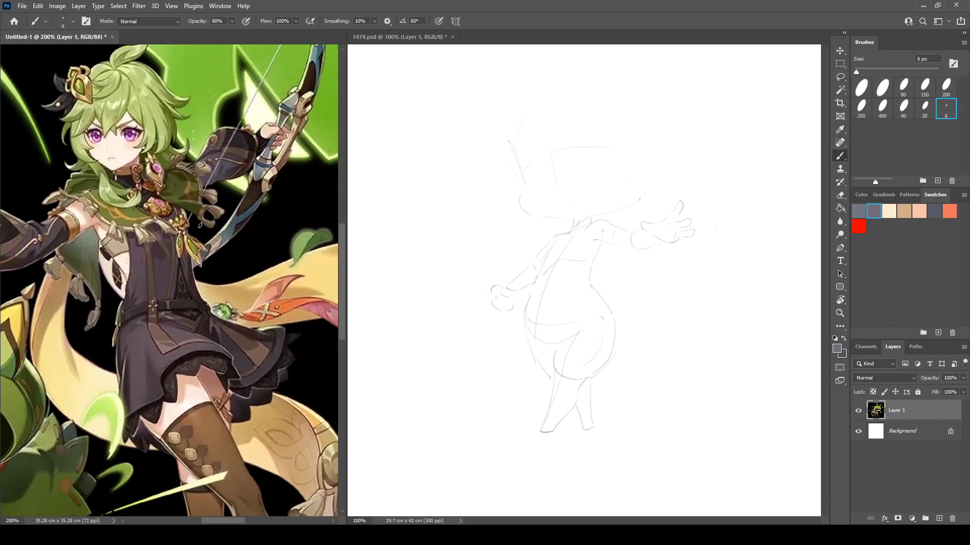
pyautogui.click(611, 117)
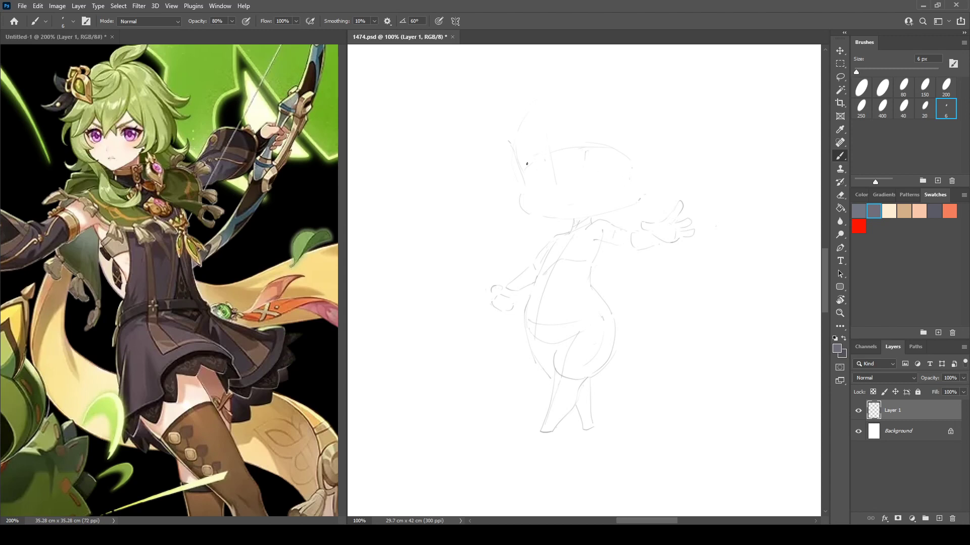
pyautogui.press('e')
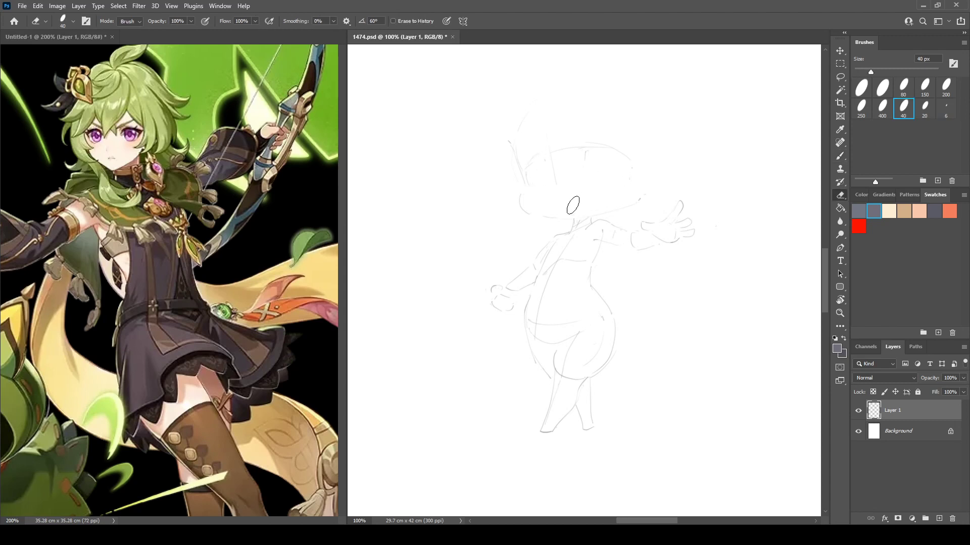
pyautogui.press('b')
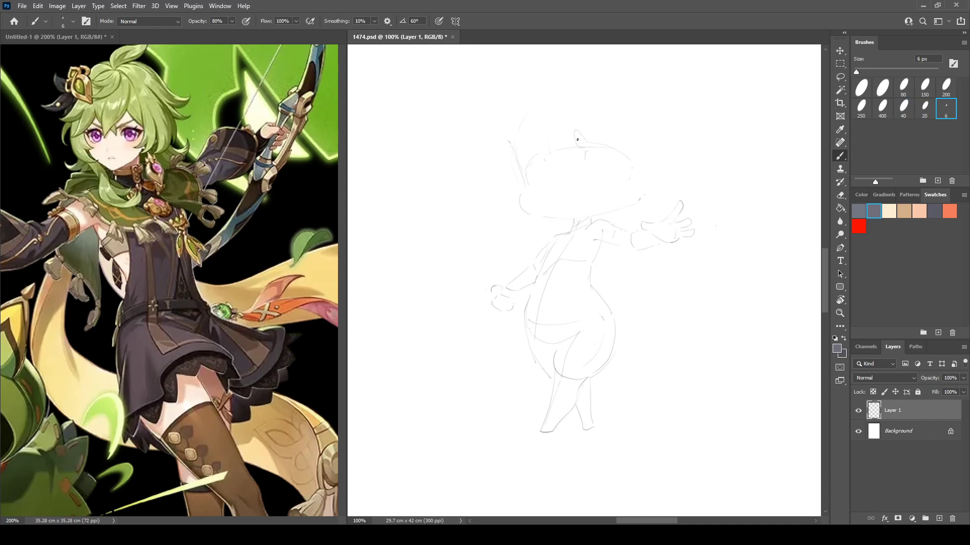
# Sketch small side ears on both sides of the head and clean up the face contour beside them
pyautogui.moveTo(513, 160)
pyautogui.mouseDown()
pyautogui.moveTo(503, 162)
pyautogui.moveTo(511, 162)
pyautogui.mouseUp()
pyautogui.press('e')
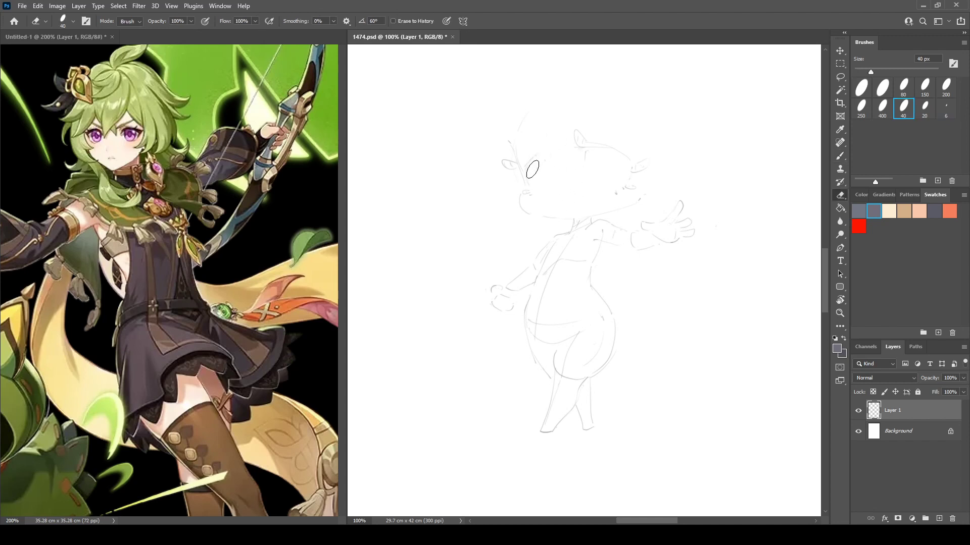
pyautogui.press('b')
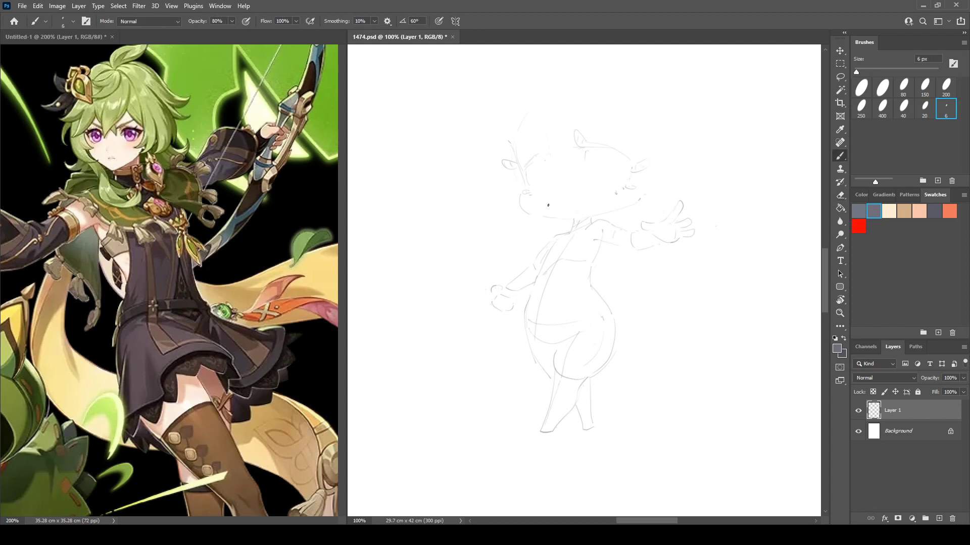
pyautogui.press('e')
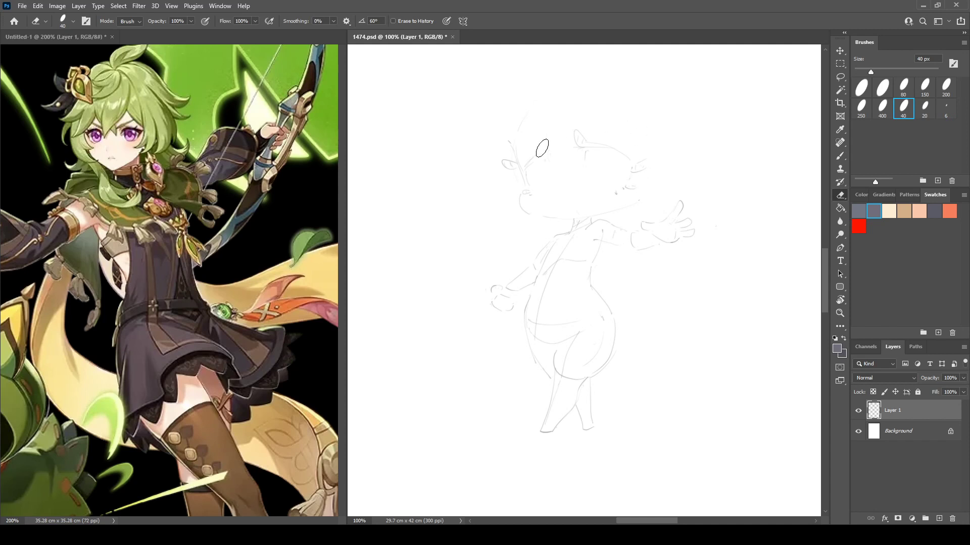
pyautogui.press('b')
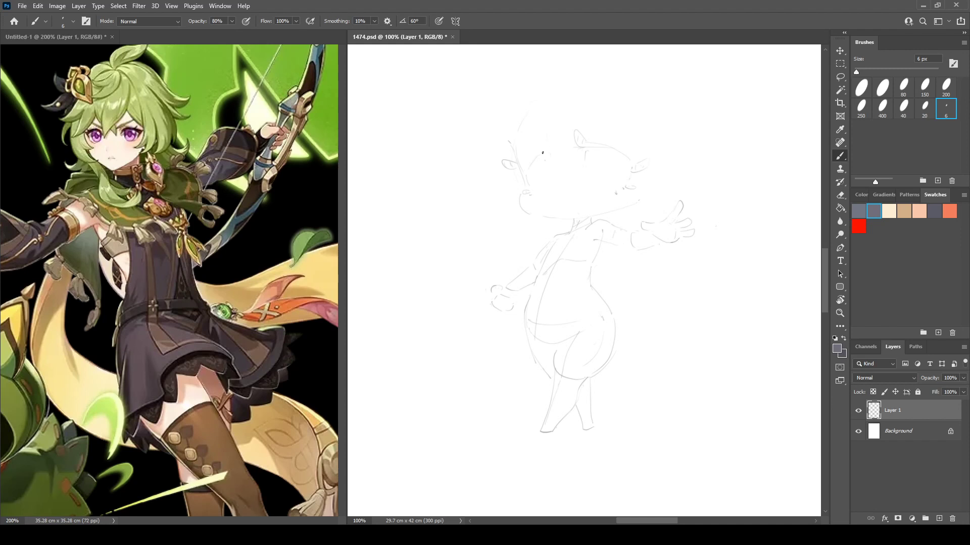
pyautogui.press('e')
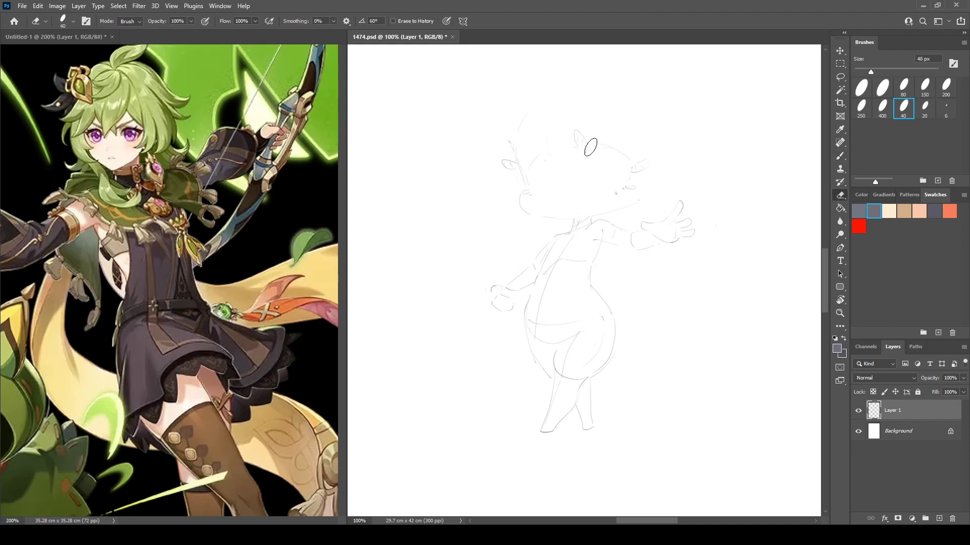
pyautogui.press('b')
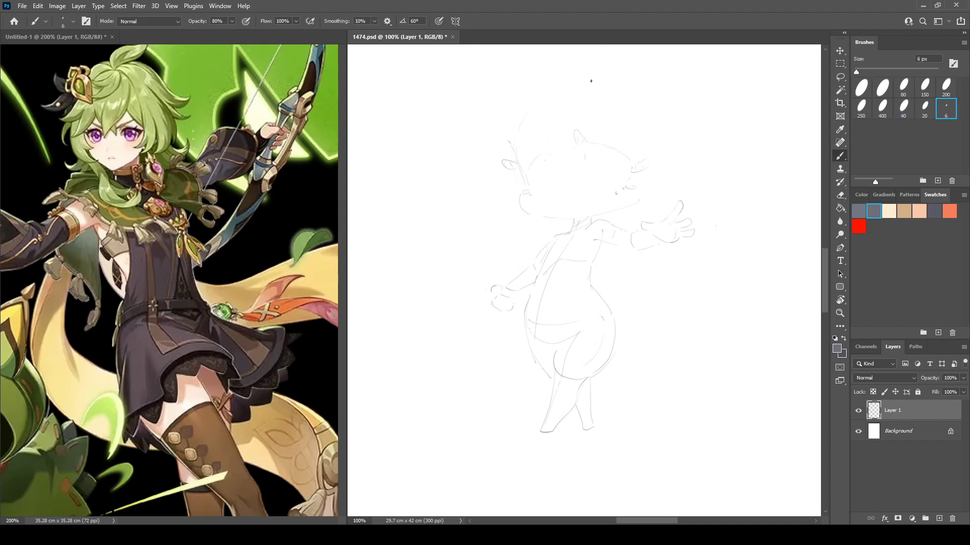
# Replace the small shape on top of the head with two tall rounded ears and rough in the eyes
pyautogui.press('e')
pyautogui.moveTo(581, 138)
pyautogui.mouseDown()
pyautogui.moveTo(570, 129)
pyautogui.moveTo(574, 146)
pyautogui.mouseUp()
pyautogui.press('b')
pyautogui.moveTo(581, 104); pyautogui.dragTo(608, 120)
pyautogui.press('e')
pyautogui.press('b')
pyautogui.moveTo(535, 147); pyautogui.dragTo(536, 154)
pyautogui.moveTo(523, 141)
pyautogui.mouseDown()
pyautogui.moveTo(545, 130)
pyautogui.moveTo(547, 153)
pyautogui.mouseUp()
# Sketch a small muzzle low on the face and check the drawing with the canvas mirrored horizontally
pyautogui.hotkey('ctrl', 'shift', 'h')
pyautogui.press('e')
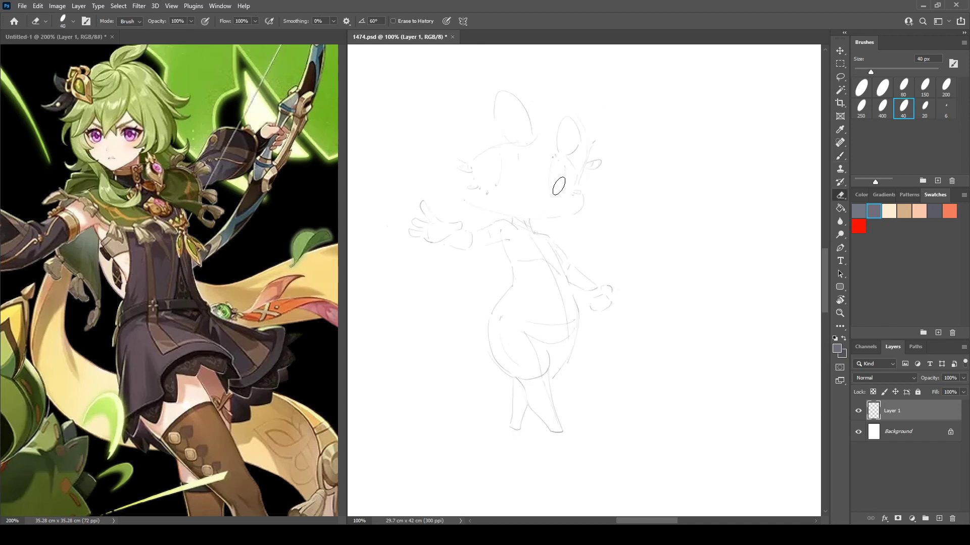
pyautogui.hotkey('ctrl', 'shift', 'h')
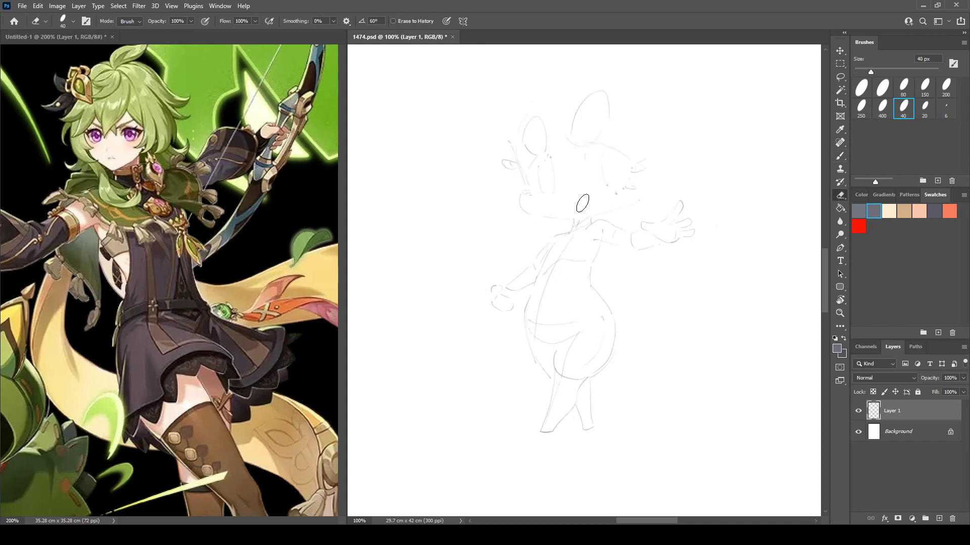
pyautogui.press('b')
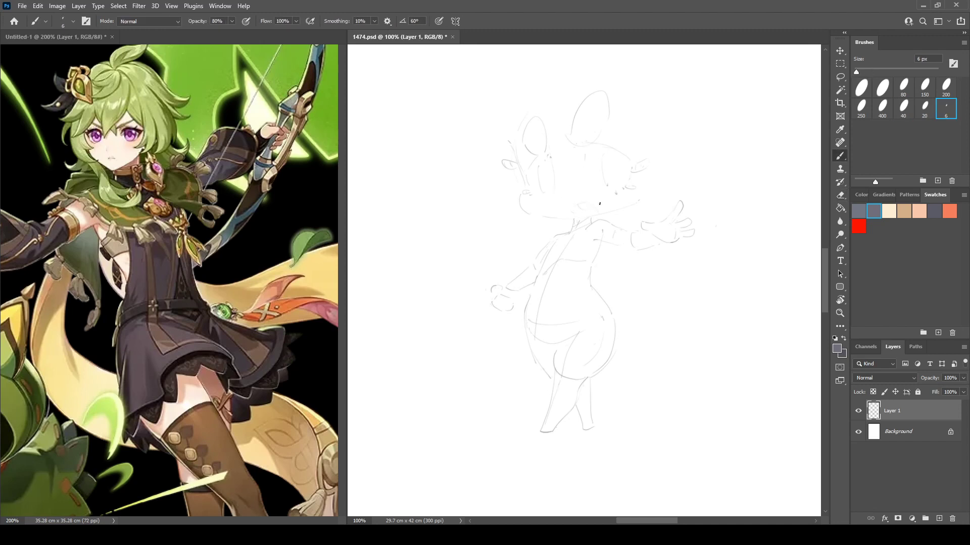
pyautogui.hotkey('ctrl', 'shift', 'h')
pyautogui.hotkey('ctrl', 'shift', 'h')
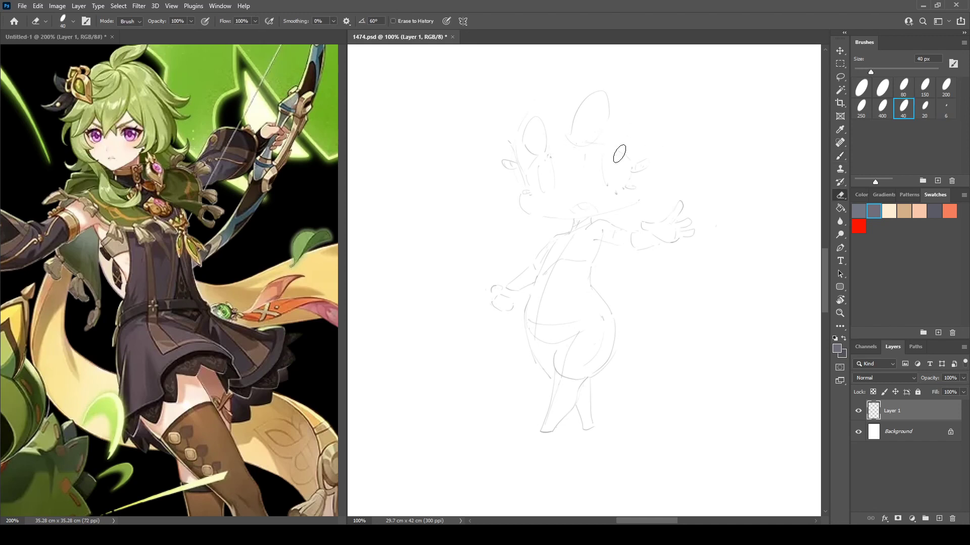
# Redraw the curved head contour beneath the tall ears and check the balance in a mirrored view
pyautogui.moveTo(592, 143); pyautogui.dragTo(632, 161)
pyautogui.press('e')
pyautogui.press('b')
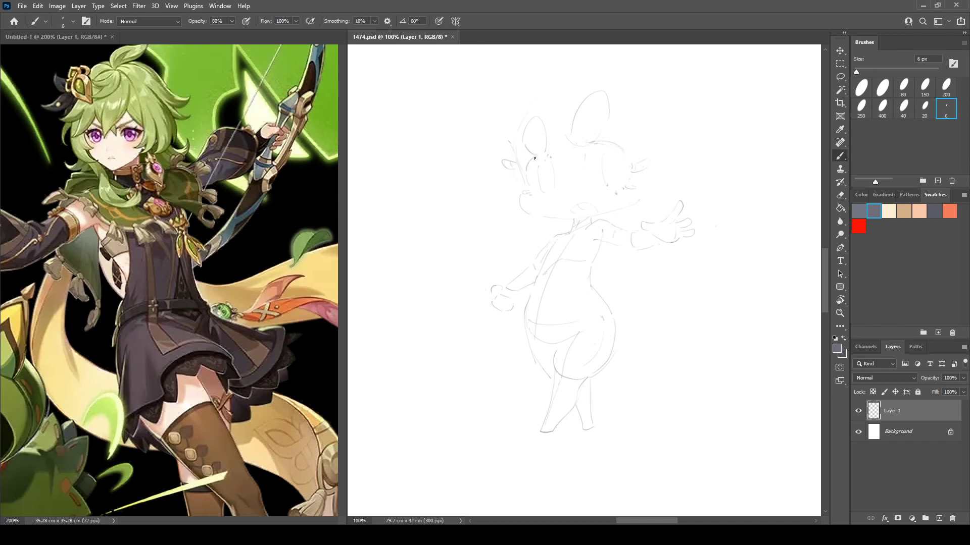
pyautogui.press('h')
pyautogui.press('h')
# Redraw the right-side small ear as a larger oval set higher and farther from the head
pyautogui.press('e')
pyautogui.press('b')
pyautogui.moveTo(637, 152)
pyautogui.mouseDown()
pyautogui.moveTo(651, 146)
pyautogui.moveTo(638, 158)
pyautogui.mouseUp()
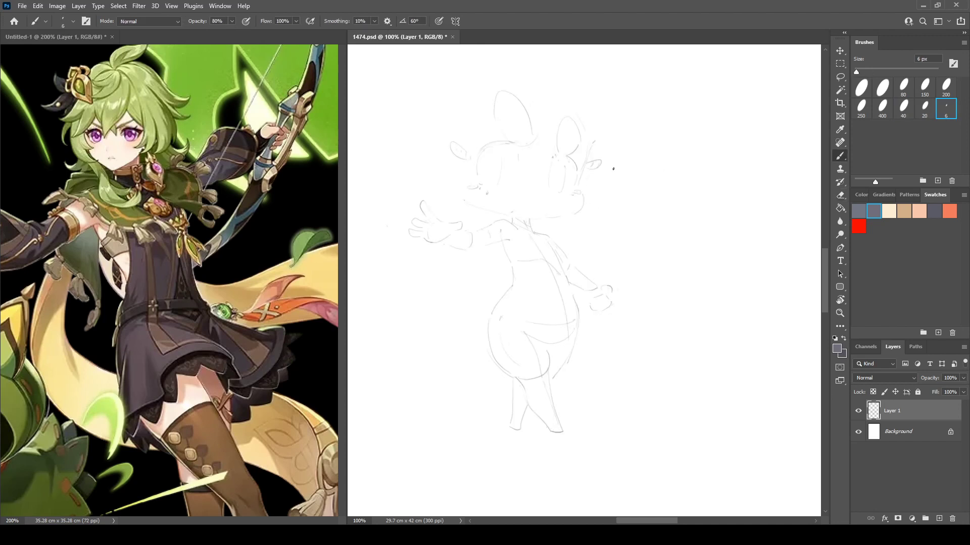
pyautogui.press('e')
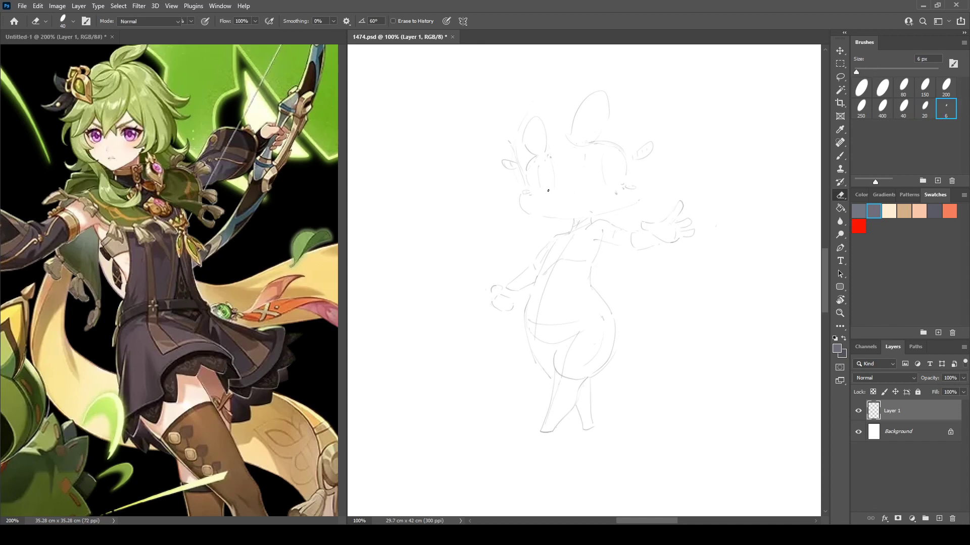
# Refine the tall oval eye outlines on the face, erasing and redrawing the right-side eye
pyautogui.press('b')
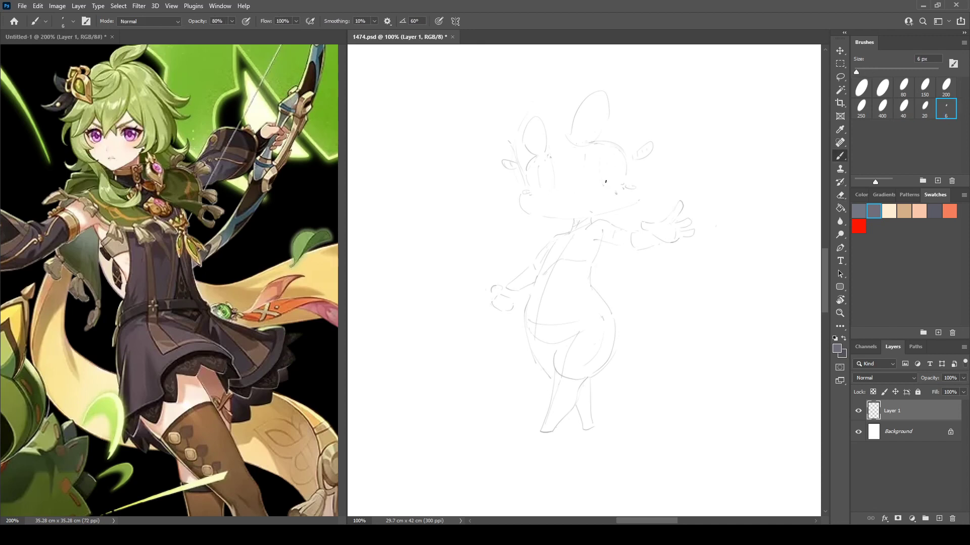
pyautogui.press('e')
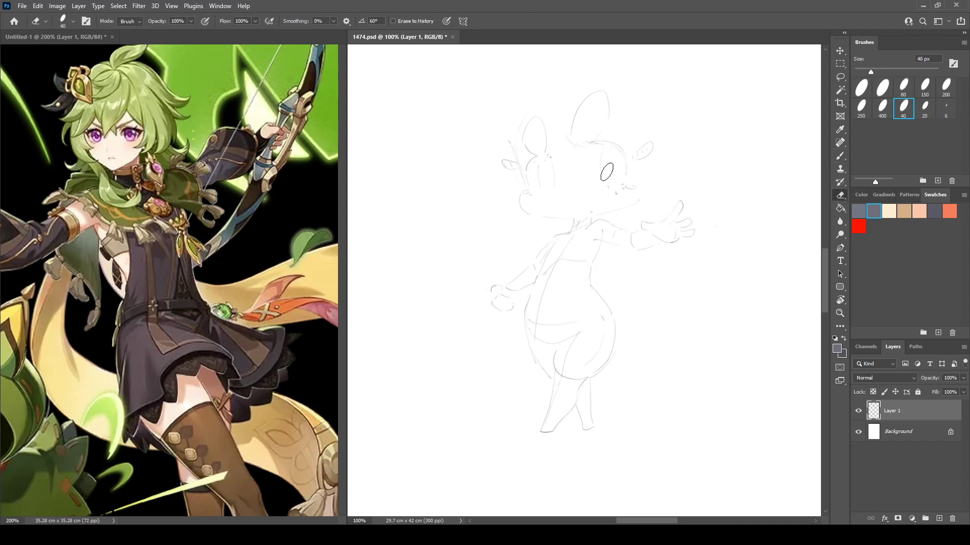
pyautogui.press('b')
pyautogui.press('e')
pyautogui.press('b')
pyautogui.press('e')
pyautogui.press('b')
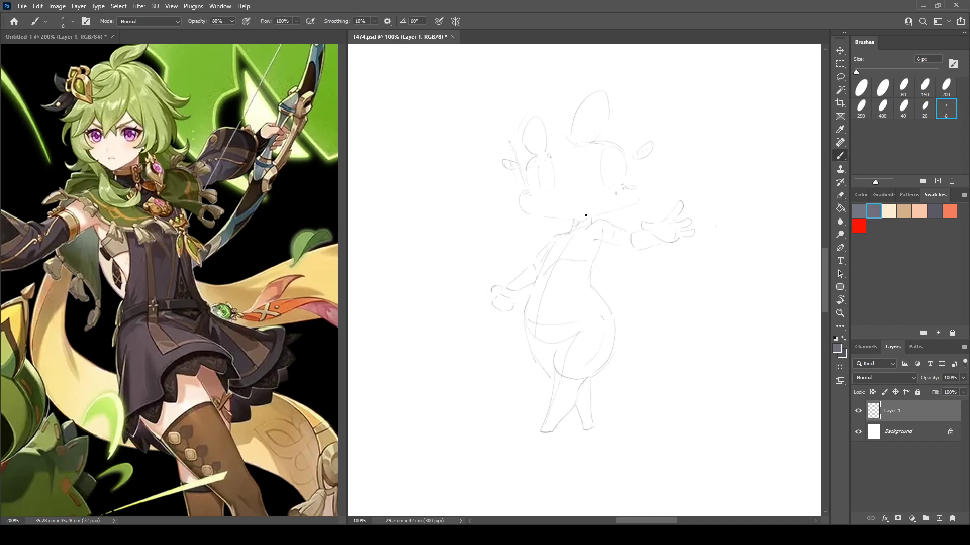
# Sketch the mouth again above the neck, comparing it in the mirrored and normal canvas views
pyautogui.press('e')
pyautogui.press('b')
pyautogui.hotkey('ctrl', 'shift', 'h')
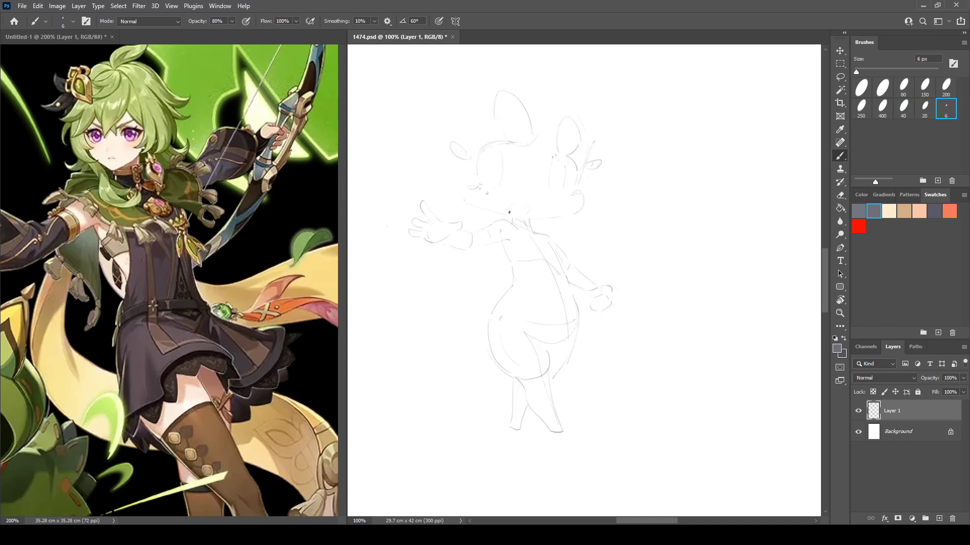
pyautogui.press('e')
pyautogui.press('b')
pyautogui.hotkey('ctrl', 'shift', 'h')
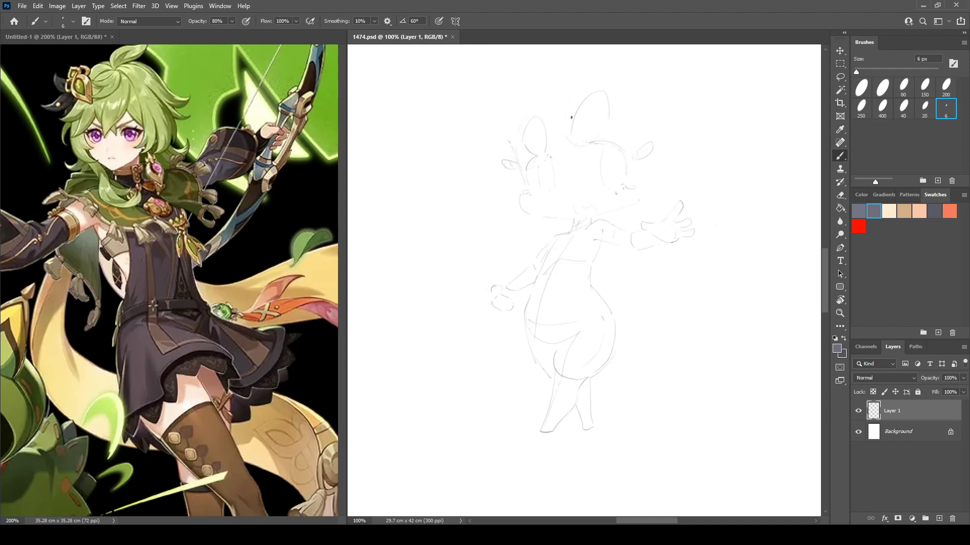
# Erase and redraw the mouth lines on the lower face just above the neck
pyautogui.press('e')
pyautogui.moveTo(580, 201); pyautogui.dragTo(584, 203)
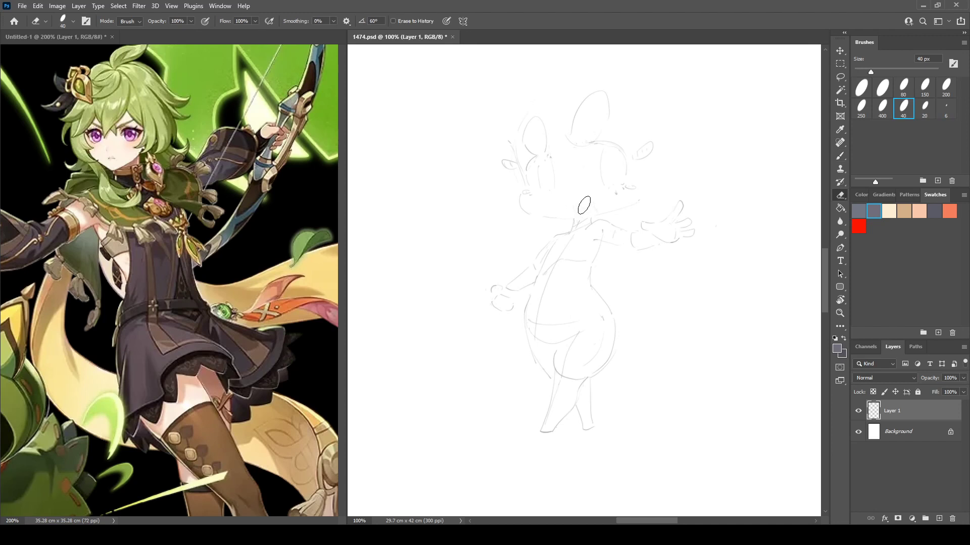
pyautogui.press('b')
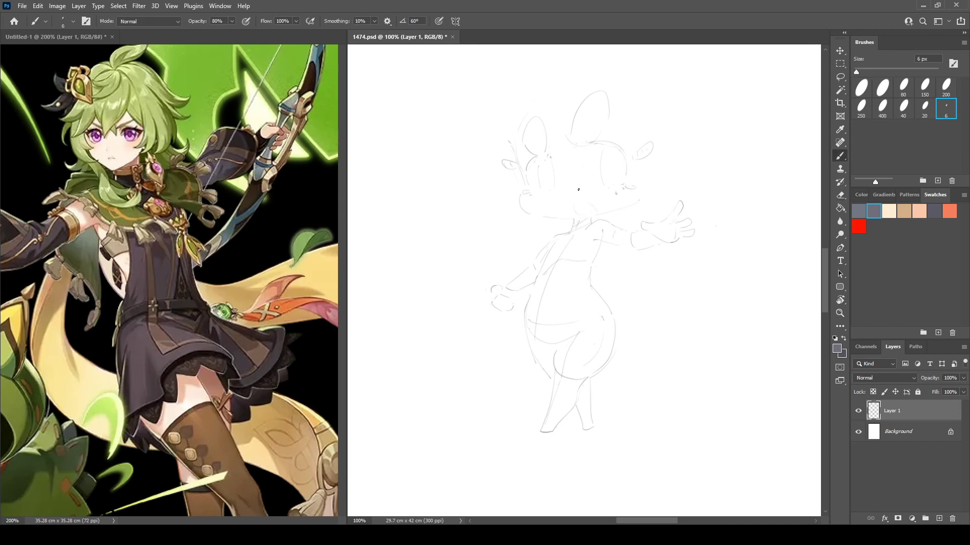
pyautogui.press('e')
pyautogui.press('b')
pyautogui.press('e')
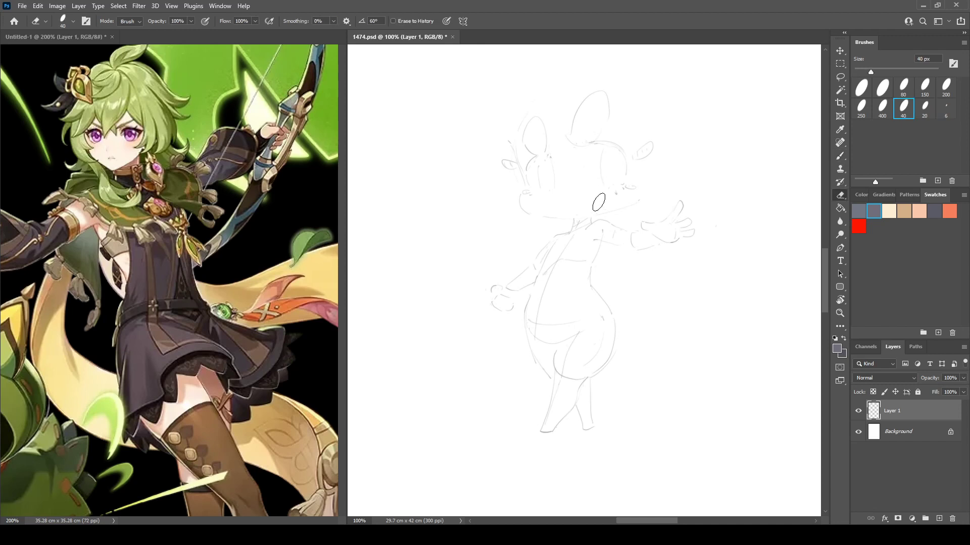
pyautogui.press('b')
pyautogui.press('e')
pyautogui.press('b')
pyautogui.press('e')
pyautogui.press('b')
pyautogui.press('e')
pyautogui.press('b')
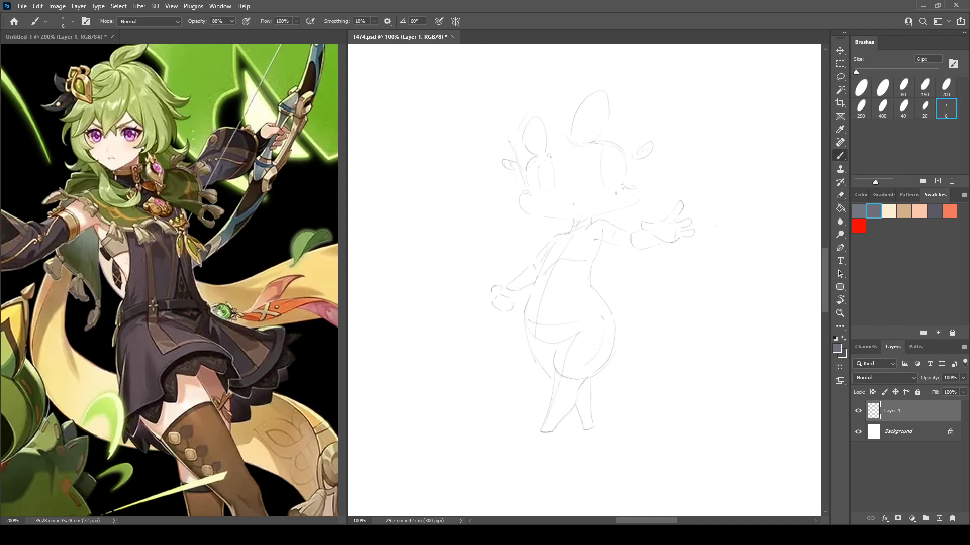
pyautogui.press('e')
pyautogui.press('b')
pyautogui.press('e')
pyautogui.press('b')
pyautogui.press('e')
pyautogui.press('b')
# Correct the mouth and chin lines in the mirrored canvas view, then restore the normal view
pyautogui.hotkey('ctrl', 'shift', 'h')
pyautogui.press('e')
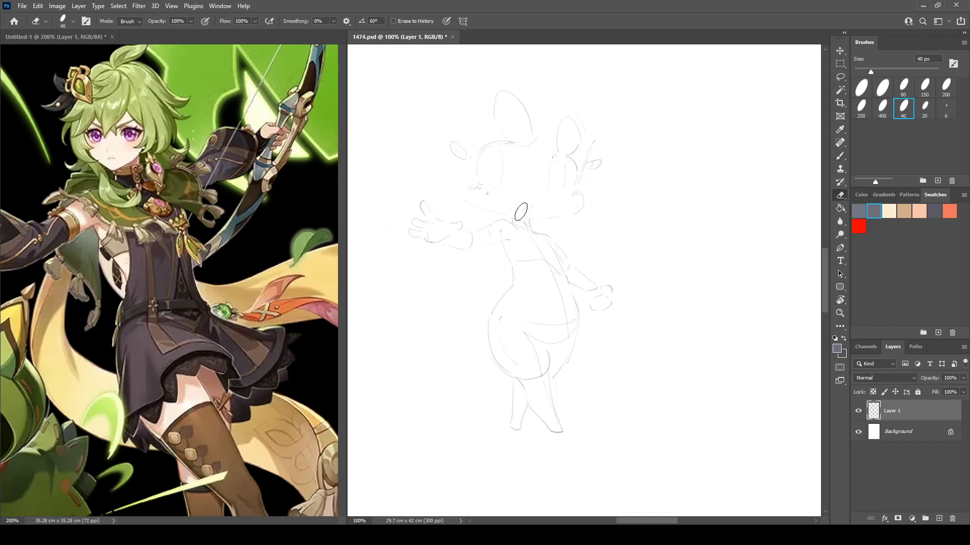
pyautogui.moveTo(519, 212); pyautogui.dragTo(514, 208)
pyautogui.press('b')
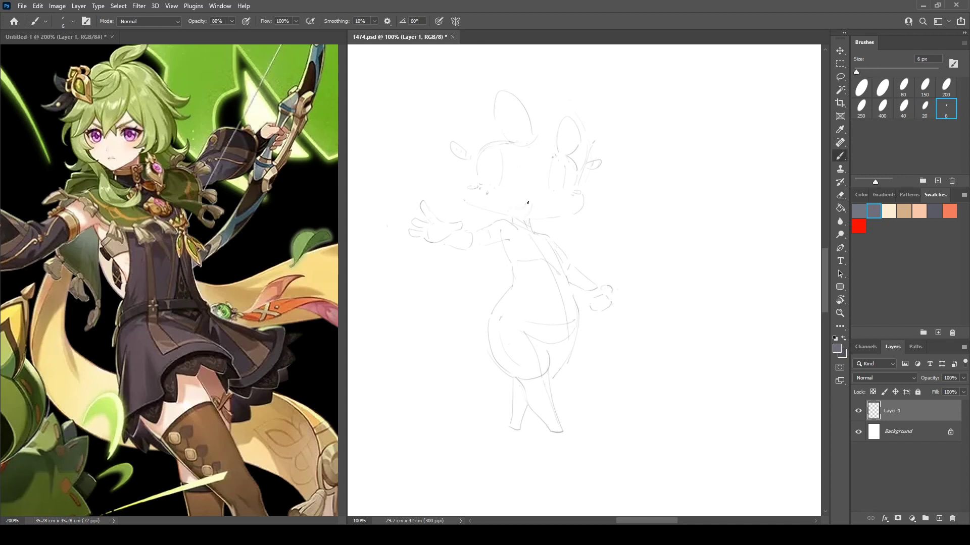
pyautogui.press('e')
pyautogui.press('b')
pyautogui.press('e')
pyautogui.press('b')
pyautogui.press('e')
pyautogui.press('b')
pyautogui.hotkey('ctrl', 'shift', 'h')
# Sketch rounded lobe shapes beside the right-side cheek, just above the raised hand
pyautogui.press('e')
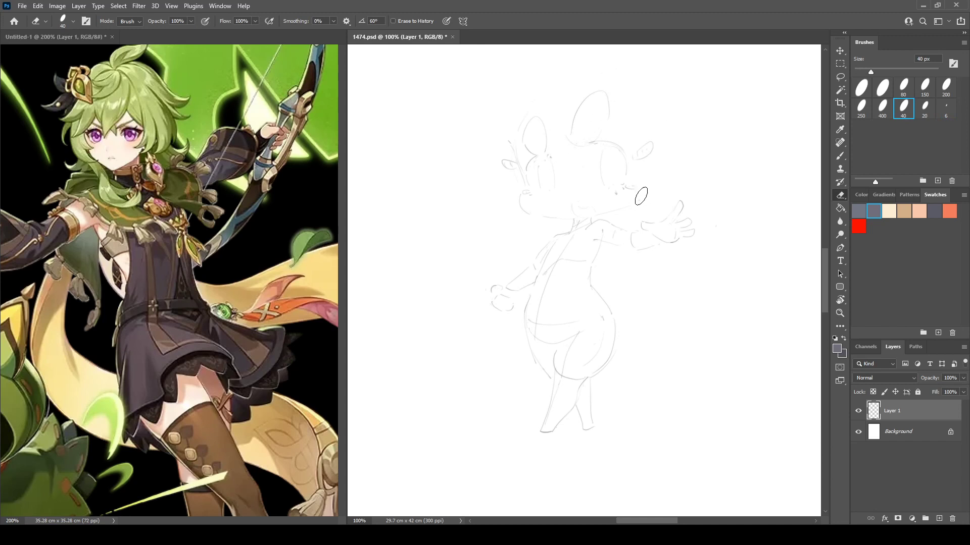
pyautogui.press('b')
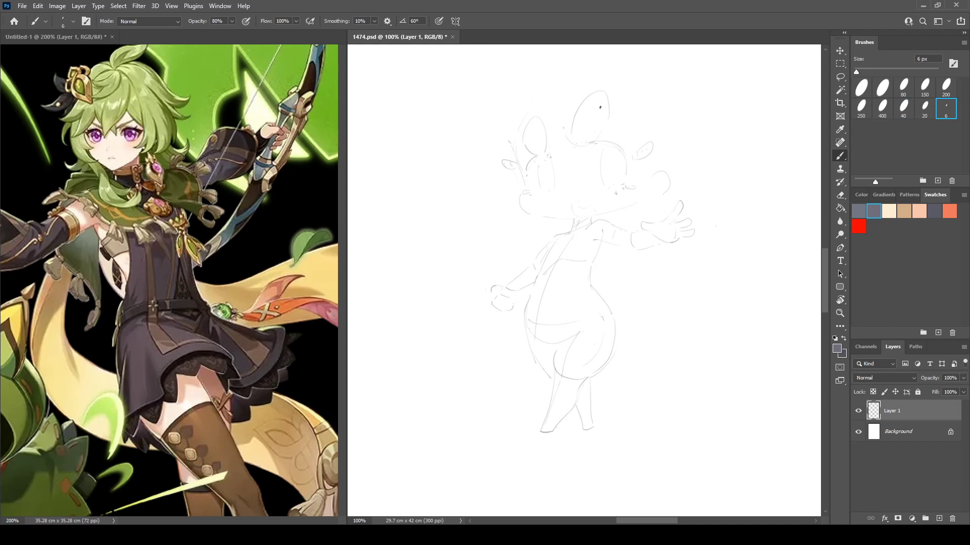
pyautogui.press('e')
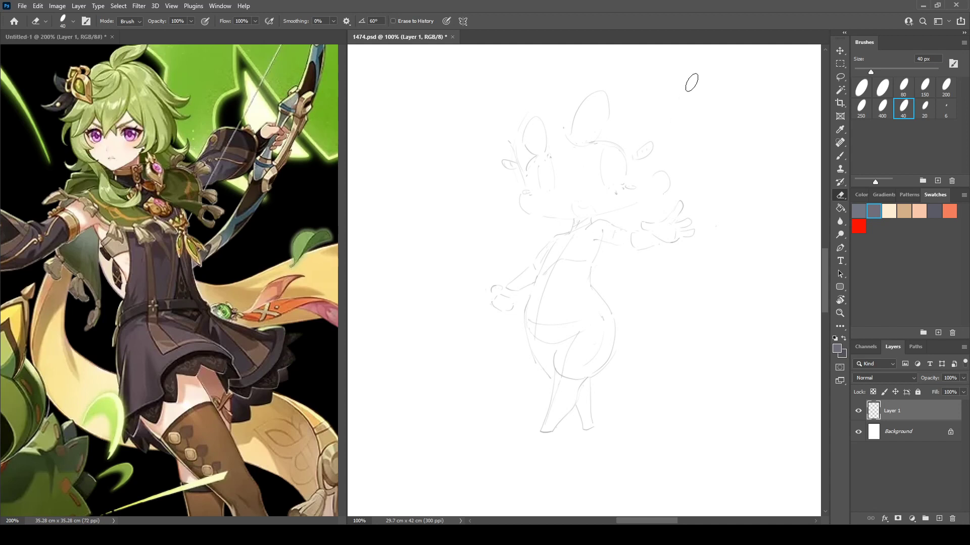
pyautogui.press('b')
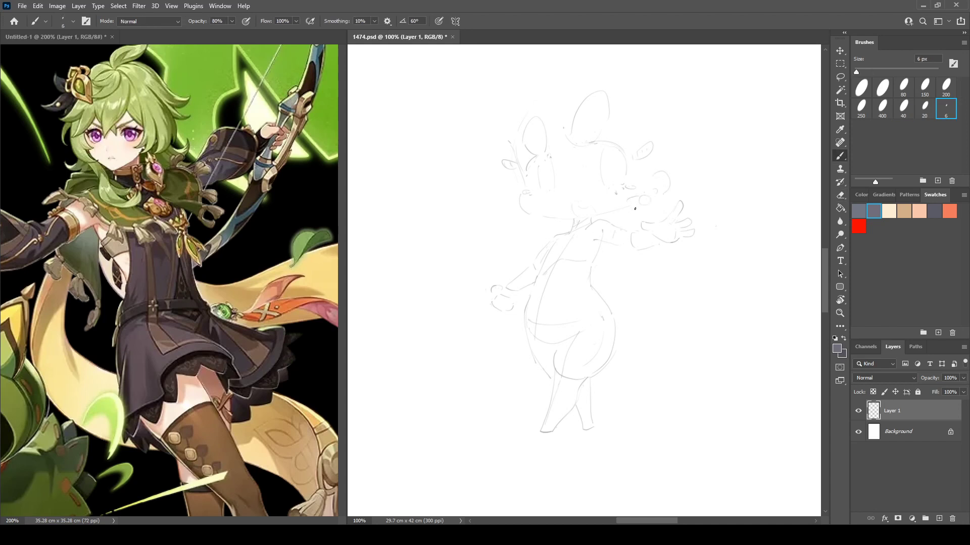
pyautogui.press('e')
pyautogui.press('b')
# Erase the mouth and replace it with a short, nearly flat line on the lower face
pyautogui.press('e')
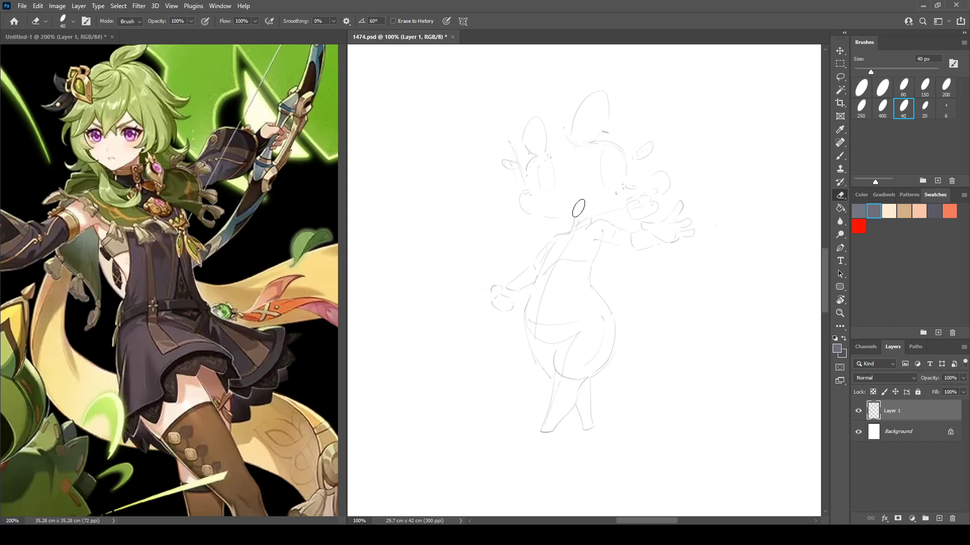
pyautogui.press('b')
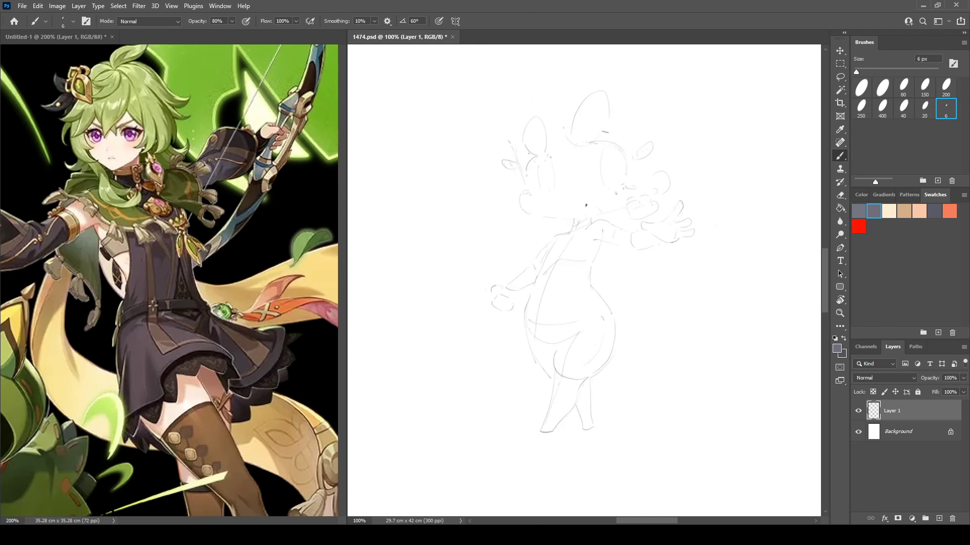
pyautogui.press('e')
pyautogui.press('b')
pyautogui.press('e')
pyautogui.press('b')
pyautogui.press('e')
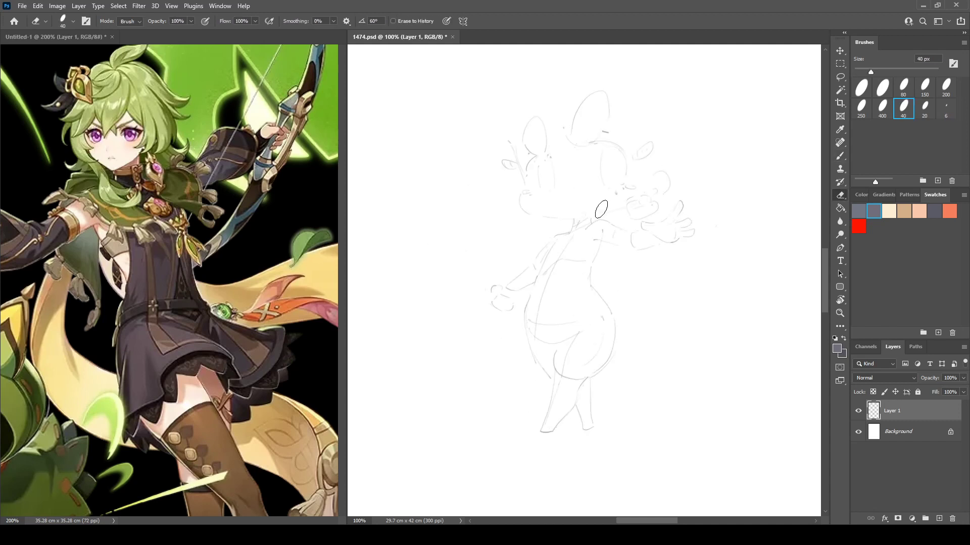
pyautogui.press('b')
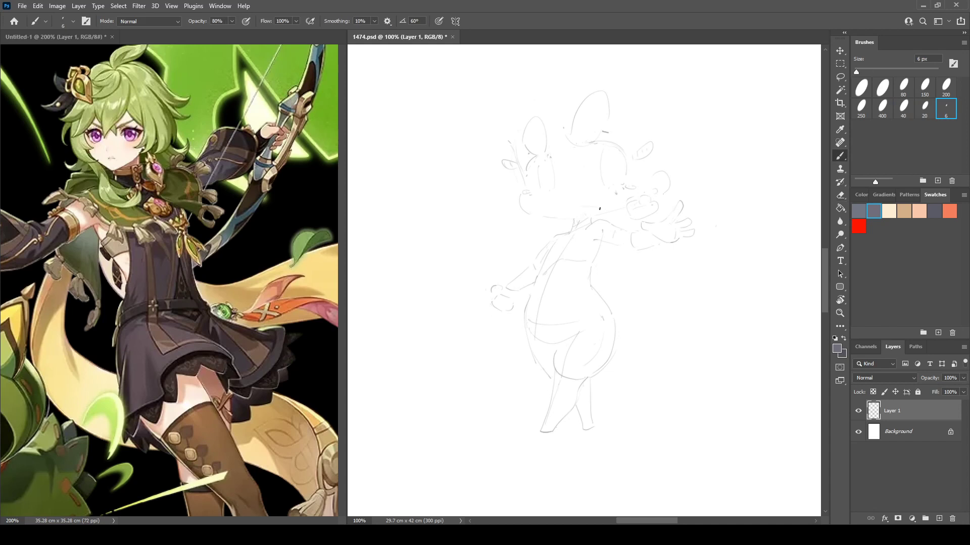
# Rework the short mouth line with small corrections and check the face in the mirrored view
pyautogui.press('e')
pyautogui.moveTo(600, 208)
pyautogui.mouseDown()
pyautogui.moveTo(582, 210)
pyautogui.moveTo(592, 209)
pyautogui.mouseUp()
pyautogui.press('b')
pyautogui.press('e')
pyautogui.press('b')
pyautogui.press('e')
pyautogui.press('b')
pyautogui.press('e')
pyautogui.press('b')
pyautogui.hotkey('ctrl', 'shift', 'h')
pyautogui.hotkey('ctrl', 'shift', 'h')
# Select the left-side tall ear, small ear and eye with the Lasso and scale them up to about 105%
pyautogui.press('l')
pyautogui.moveTo(534, 186)
pyautogui.mouseDown()
pyautogui.moveTo(497, 158)
pyautogui.moveTo(516, 159)
pyautogui.moveTo(538, 103)
pyautogui.moveTo(562, 157)
pyautogui.moveTo(561, 194)
pyautogui.mouseUp()
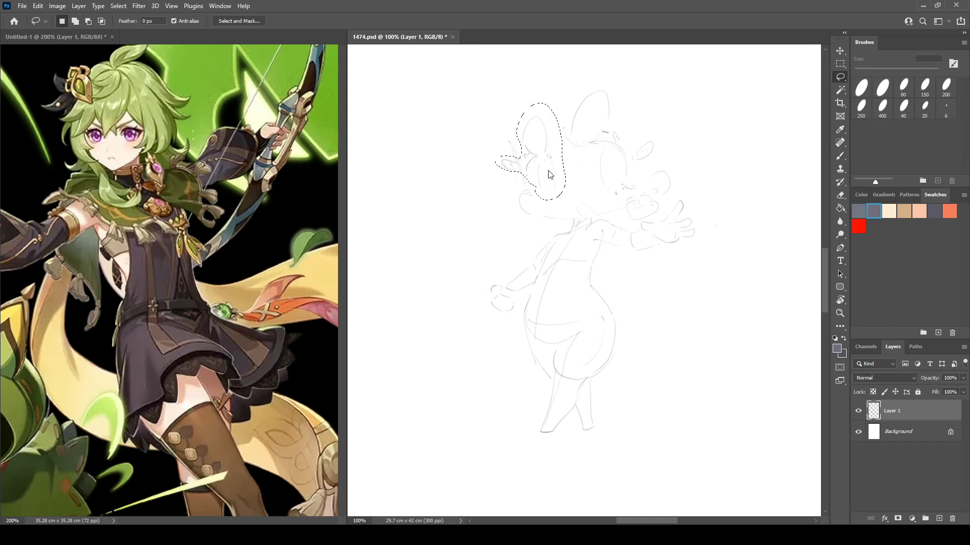
pyautogui.hotkey('ctrl', 't')
pyautogui.moveTo(554, 116); pyautogui.dragTo(558, 103)
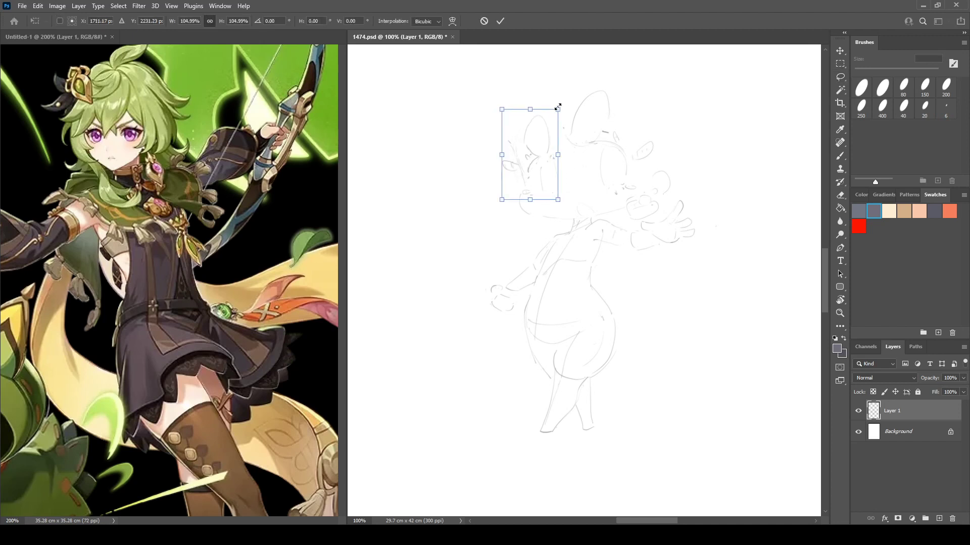
pyautogui.press('Return')
pyautogui.hotkey('ctrl', 'd')
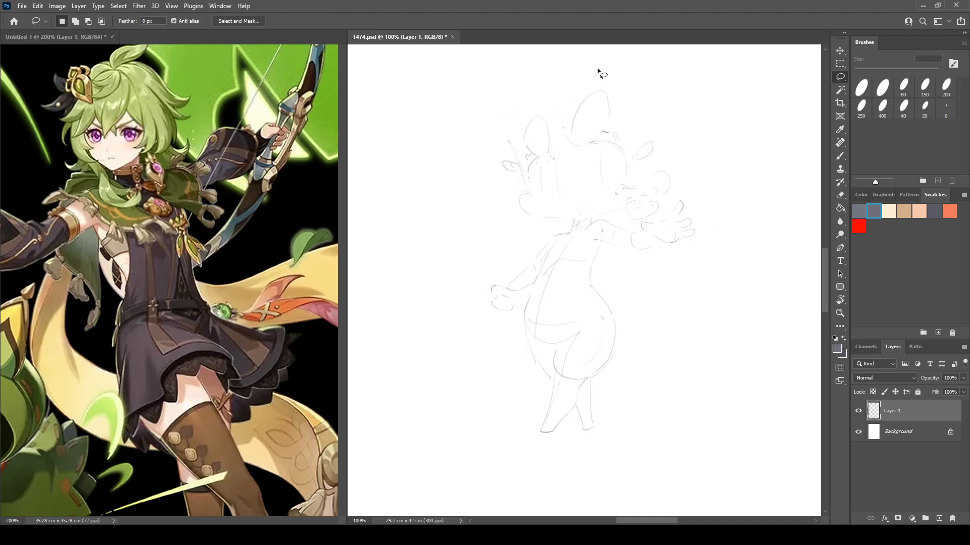
# Add a new layer and sketch light fringe curves across the forehead around the tall ears, undoing stray strokes
pyautogui.click(939, 519)
pyautogui.press('b')
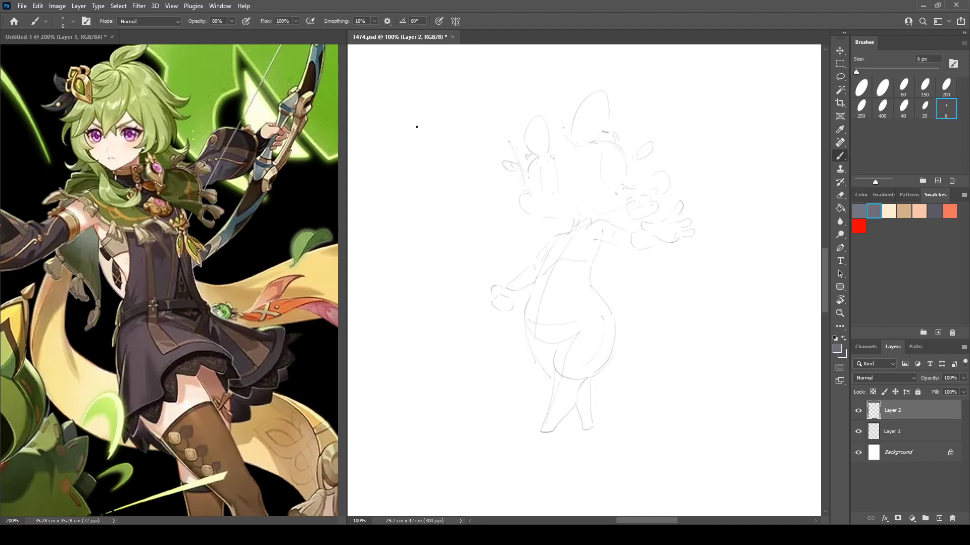
pyautogui.moveTo(549, 160); pyautogui.dragTo(584, 173)
pyautogui.moveTo(567, 97); pyautogui.dragTo(587, 142)
pyautogui.moveTo(613, 87)
pyautogui.mouseDown()
pyautogui.moveTo(595, 137)
pyautogui.moveTo(634, 140)
pyautogui.moveTo(636, 128)
pyautogui.moveTo(623, 138)
pyautogui.moveTo(643, 179)
pyautogui.moveTo(647, 164)
pyautogui.moveTo(620, 176)
pyautogui.mouseUp()
pyautogui.moveTo(649, 147)
pyautogui.mouseDown()
pyautogui.moveTo(658, 153)
pyautogui.moveTo(647, 172)
pyautogui.moveTo(657, 177)
pyautogui.mouseUp()
pyautogui.hotkey('ctrl', 'z')
pyautogui.press('e')
pyautogui.hotkey('ctrl', 'z')
pyautogui.hotkey('ctrl', 'z')
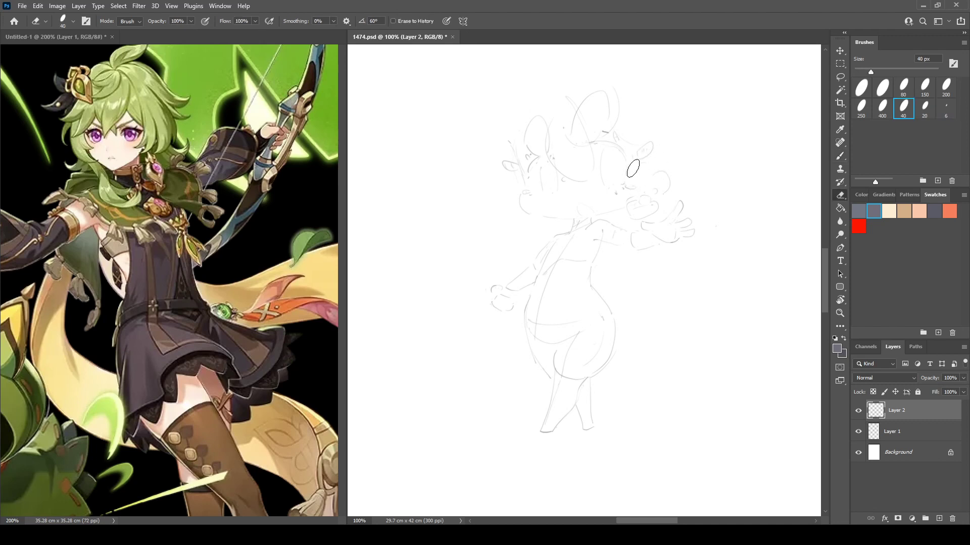
# Sketch a hair lock below the right-side small ear and a long curved lock down the left side of the face
pyautogui.press('b')
pyautogui.moveTo(640, 171); pyautogui.dragTo(656, 160)
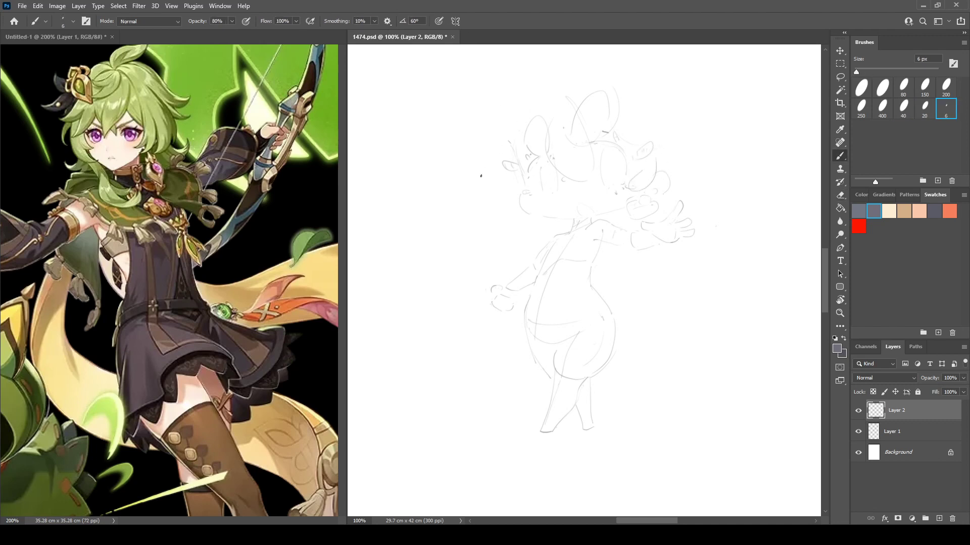
pyautogui.moveTo(519, 167)
pyautogui.mouseDown()
pyautogui.moveTo(535, 198)
pyautogui.moveTo(522, 221)
pyautogui.mouseUp()
pyautogui.press('e')
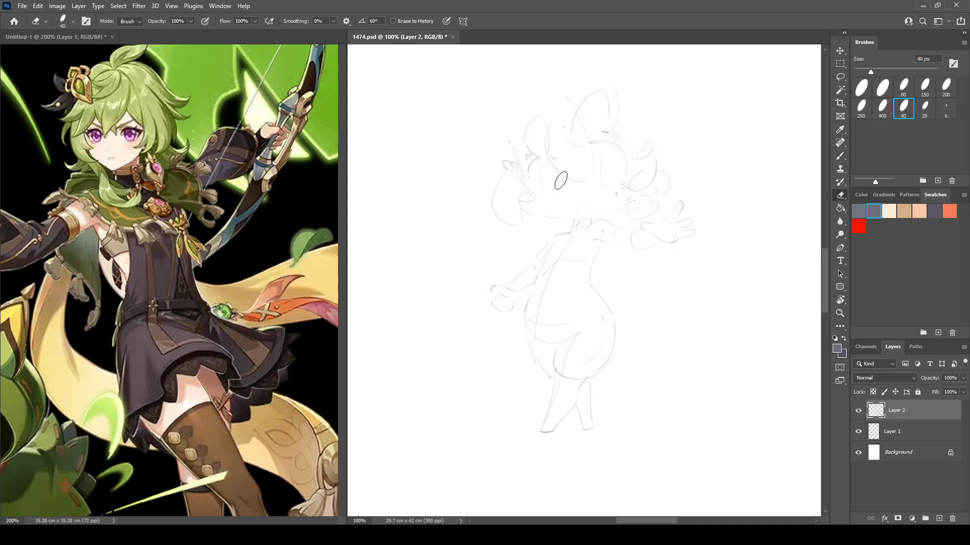
pyautogui.press('b')
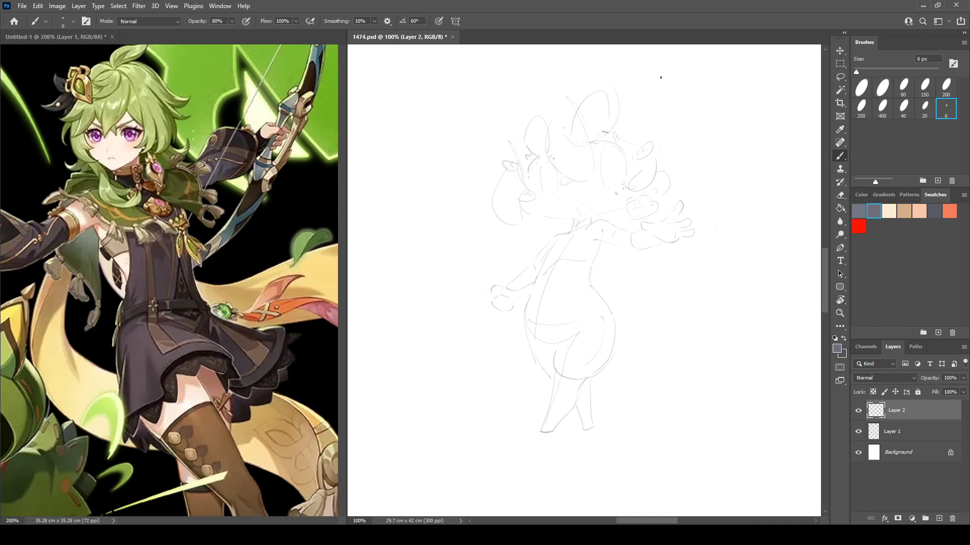
# Block in the outer hairstyle with a pointed left tuft, a rounded crown, a lock at the neck and right-side curls
pyautogui.moveTo(476, 118); pyautogui.dragTo(514, 145)
pyautogui.moveTo(556, 224)
pyautogui.mouseDown()
pyautogui.moveTo(548, 250)
pyautogui.moveTo(566, 229)
pyautogui.mouseUp()
pyautogui.moveTo(689, 113)
pyautogui.mouseDown()
pyautogui.moveTo(654, 138)
pyautogui.moveTo(663, 134)
pyautogui.moveTo(650, 130)
pyautogui.moveTo(675, 116)
pyautogui.moveTo(691, 150)
pyautogui.moveTo(717, 154)
pyautogui.moveTo(672, 155)
pyautogui.moveTo(699, 183)
pyautogui.moveTo(716, 178)
pyautogui.moveTo(680, 196)
pyautogui.mouseUp()
pyautogui.moveTo(511, 114); pyautogui.dragTo(545, 81)
pyautogui.press('e')
pyautogui.moveTo(511, 111); pyautogui.dragTo(546, 82)
pyautogui.press('b')
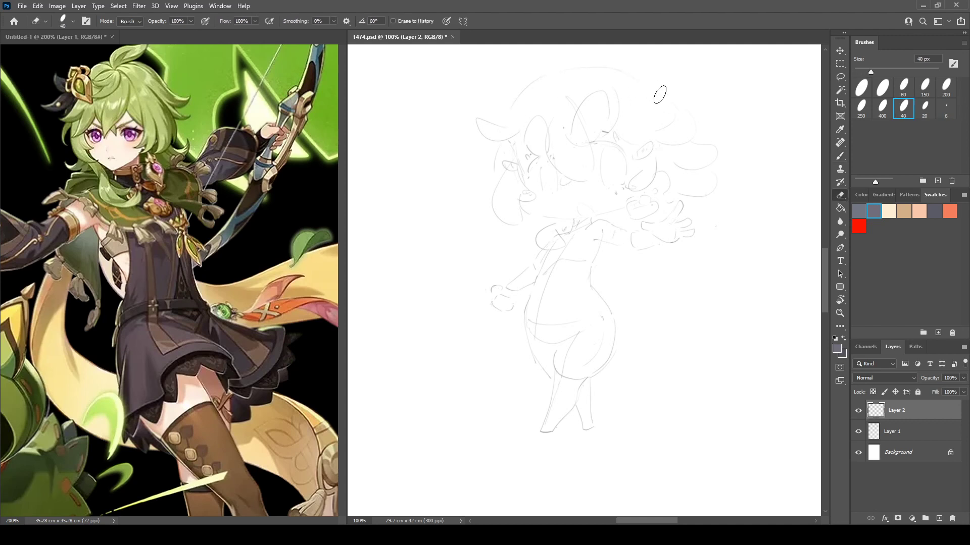
# Reshape the right-side hair curls and add a lock under the left cheek and small tufts on the crown
pyautogui.moveTo(676, 91)
pyautogui.mouseDown()
pyautogui.moveTo(698, 126)
pyautogui.moveTo(672, 201)
pyautogui.mouseUp()
pyautogui.press('e')
pyautogui.press('b')
pyautogui.moveTo(512, 230); pyautogui.dragTo(525, 241)
pyautogui.moveTo(517, 82); pyautogui.dragTo(543, 87)
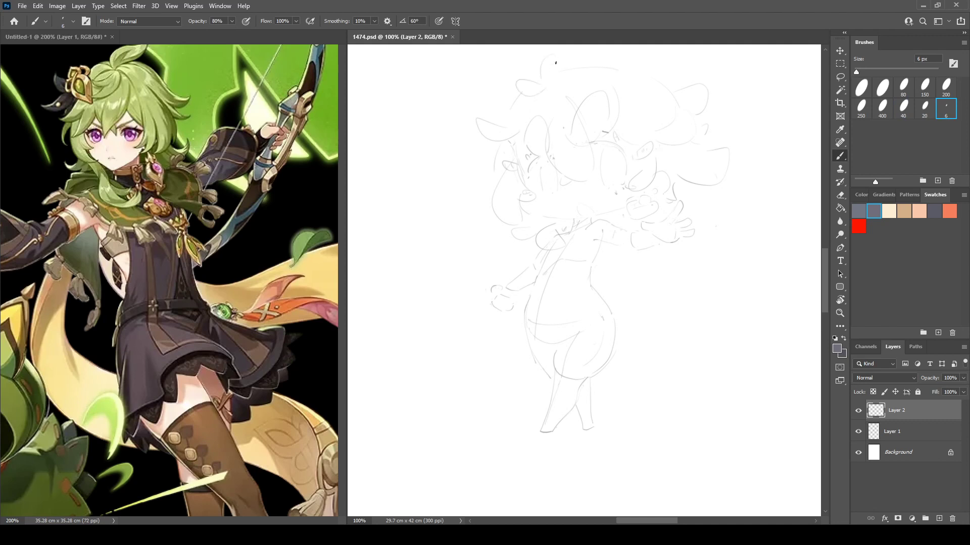
# Mirror the canvas view and rework the hair's crown contour
pyautogui.hotkey('ctrl', 'shift', 'h')
pyautogui.moveTo(678, 173); pyautogui.dragTo(707, 194)
pyautogui.press('e')
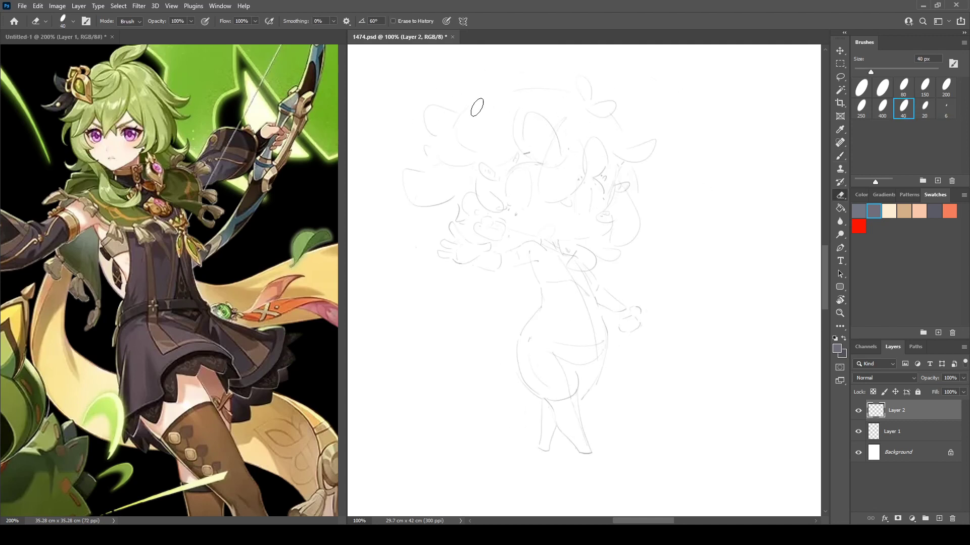
pyautogui.press('b')
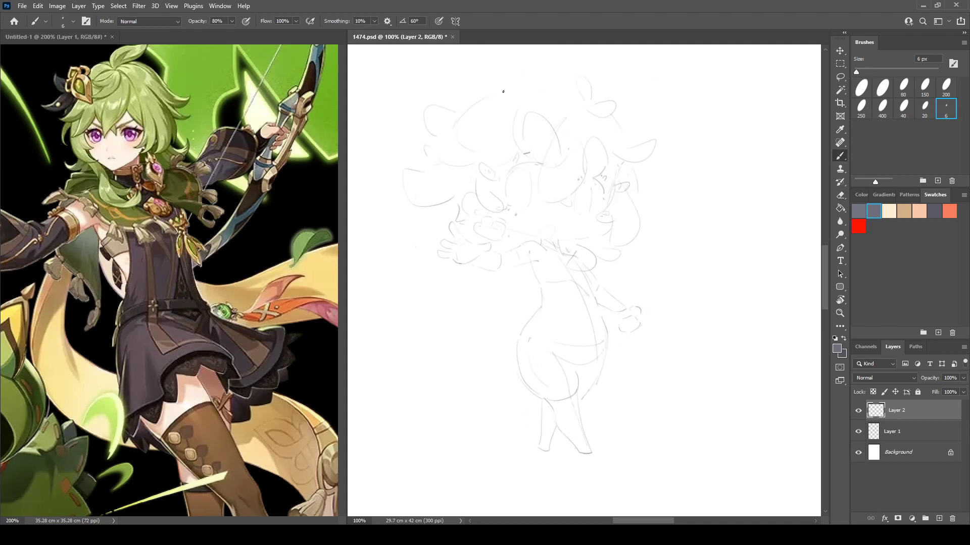
pyautogui.hotkey('ctrl', 'z')
# Erase and redraw the lower hair curl beside the raised hand and clean up the opposite side lock
pyautogui.press('e')
pyautogui.moveTo(457, 211)
pyautogui.mouseDown()
pyautogui.moveTo(461, 221)
pyautogui.moveTo(438, 201)
pyautogui.moveTo(444, 228)
pyautogui.mouseUp()
pyautogui.press('b')
pyautogui.press('e')
pyautogui.press('b')
pyautogui.press('e')
pyautogui.moveTo(638, 190)
pyautogui.mouseDown()
pyautogui.moveTo(629, 168)
pyautogui.moveTo(631, 199)
pyautogui.mouseUp()
pyautogui.press('b')
pyautogui.press('e')
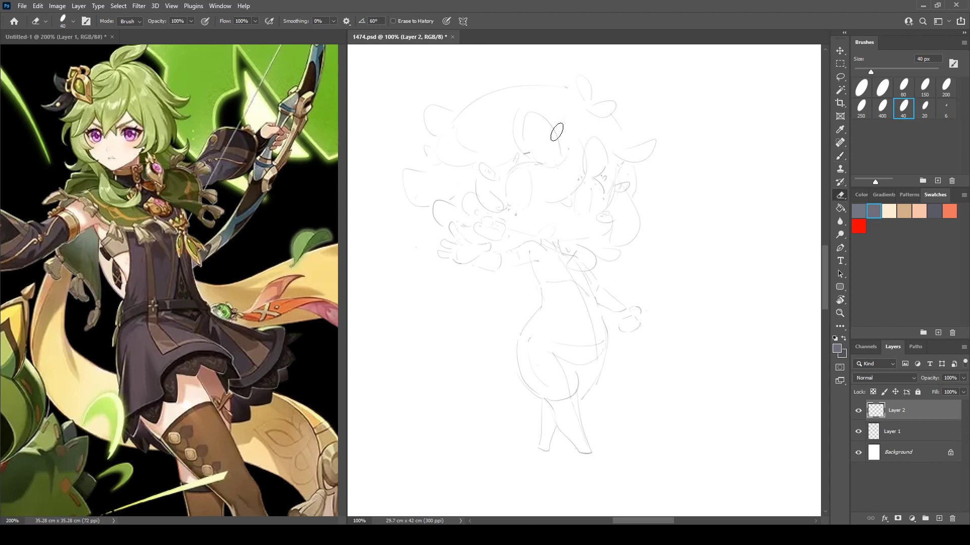
# Draw a large fringe lock sweeping over the forehead between the tall ears and return to the normal view
pyautogui.press('b')
pyautogui.moveTo(588, 120); pyautogui.dragTo(541, 187)
pyautogui.press('e')
pyautogui.press('b')
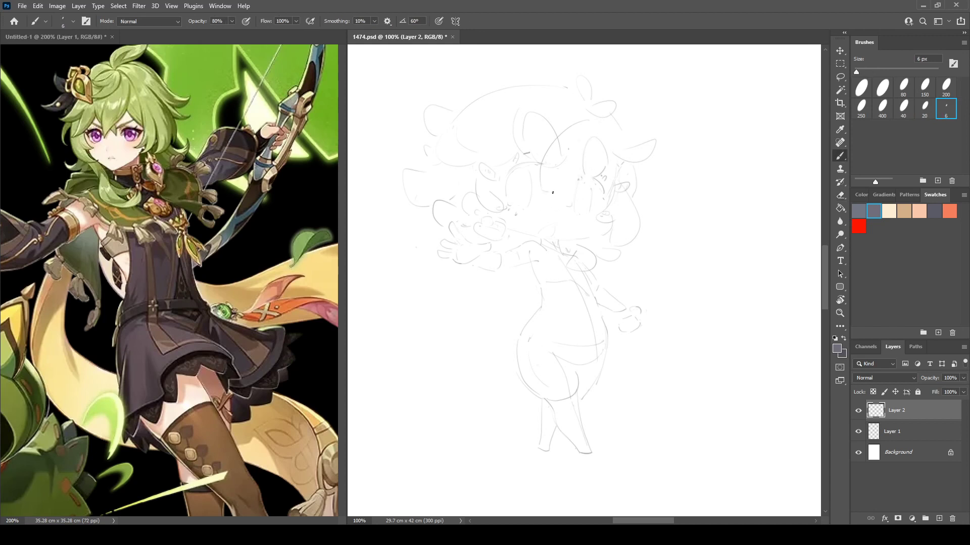
pyautogui.moveTo(553, 193); pyautogui.dragTo(599, 163)
pyautogui.press('e')
pyautogui.press('b')
pyautogui.moveTo(554, 191)
pyautogui.mouseDown()
pyautogui.moveTo(588, 157)
pyautogui.moveTo(565, 184)
pyautogui.moveTo(541, 152)
pyautogui.moveTo(571, 194)
pyautogui.mouseUp()
pyautogui.press('e')
pyautogui.press('b')
pyautogui.press('h')
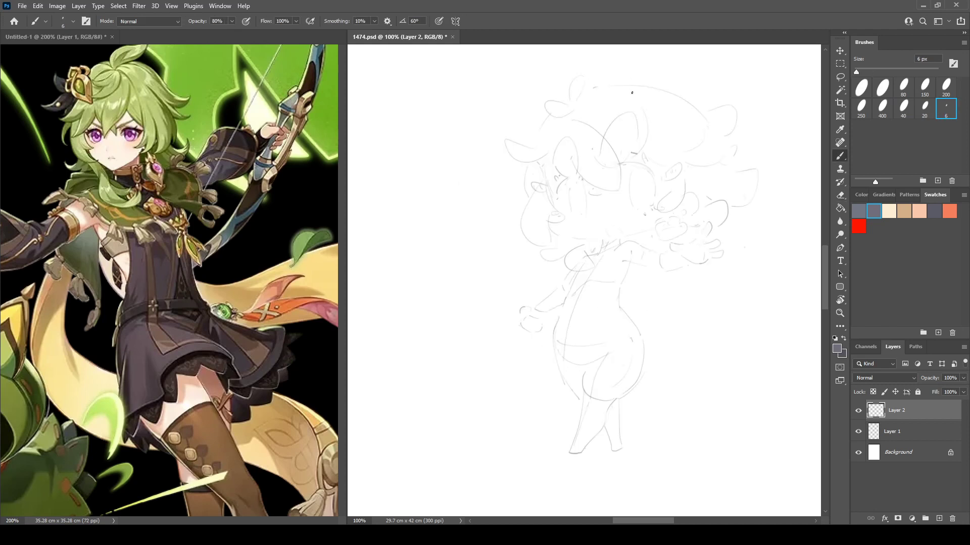
# Tidy the sketch lines around the face and add a curled lock on the right side of the hair
pyautogui.press('e')
pyautogui.press('b')
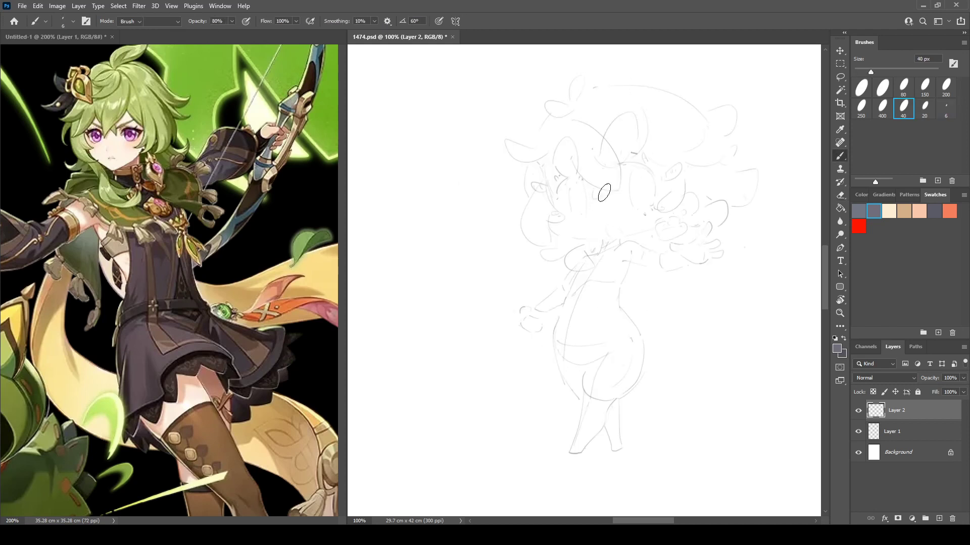
pyautogui.press('e')
pyautogui.press('b')
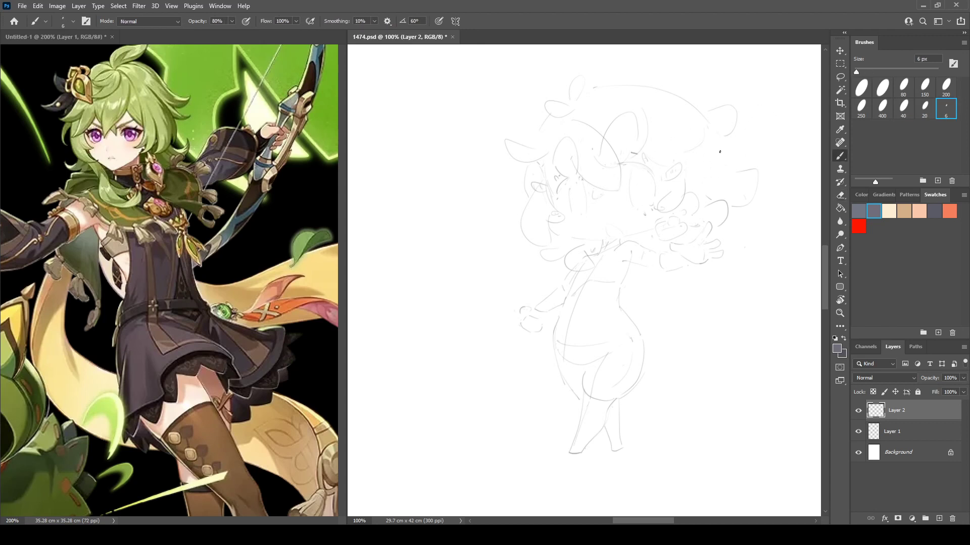
pyautogui.moveTo(718, 152); pyautogui.dragTo(707, 170)
# Sketch a hair ornament with petal-like shapes on the upper left of the hair and check it in the mirrored view
pyautogui.press('e')
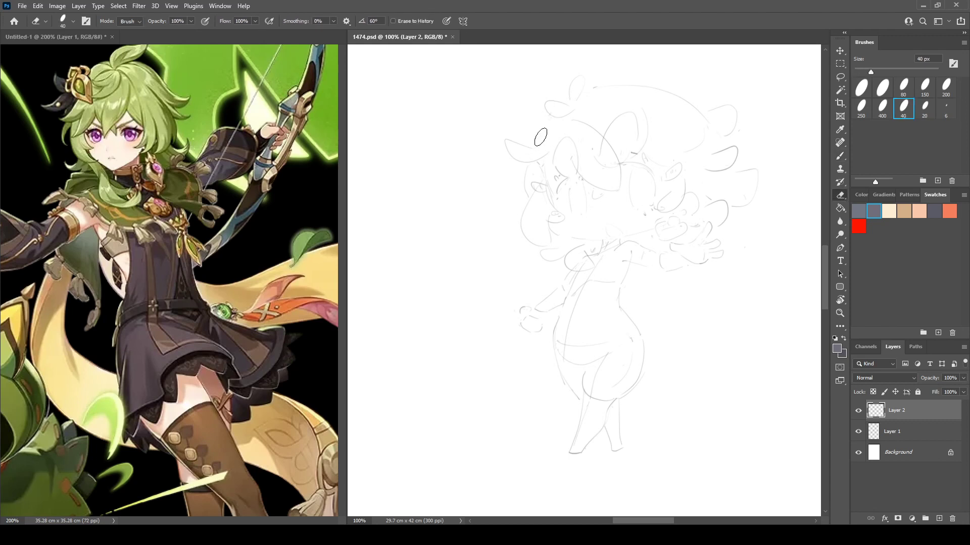
pyautogui.press('b')
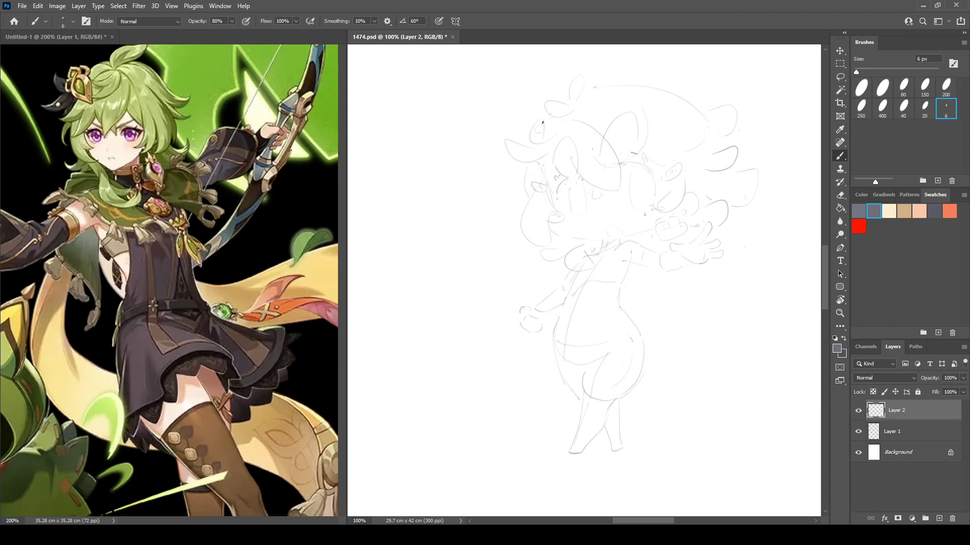
pyautogui.press('e')
pyautogui.moveTo(537, 122)
pyautogui.mouseDown()
pyautogui.moveTo(518, 130)
pyautogui.moveTo(535, 106)
pyautogui.moveTo(528, 129)
pyautogui.moveTo(538, 113)
pyautogui.moveTo(515, 115)
pyautogui.moveTo(506, 103)
pyautogui.moveTo(520, 106)
pyautogui.moveTo(514, 119)
pyautogui.moveTo(495, 125)
pyautogui.moveTo(515, 127)
pyautogui.mouseUp()
pyautogui.press('b')
pyautogui.hotkey('ctrl', 'shift', 'h')
pyautogui.press('h')
# Add a new layer and sketch a ruffled collar with hanging tassels around the neck and shoulders, checking it mirrored
pyautogui.click(939, 519)
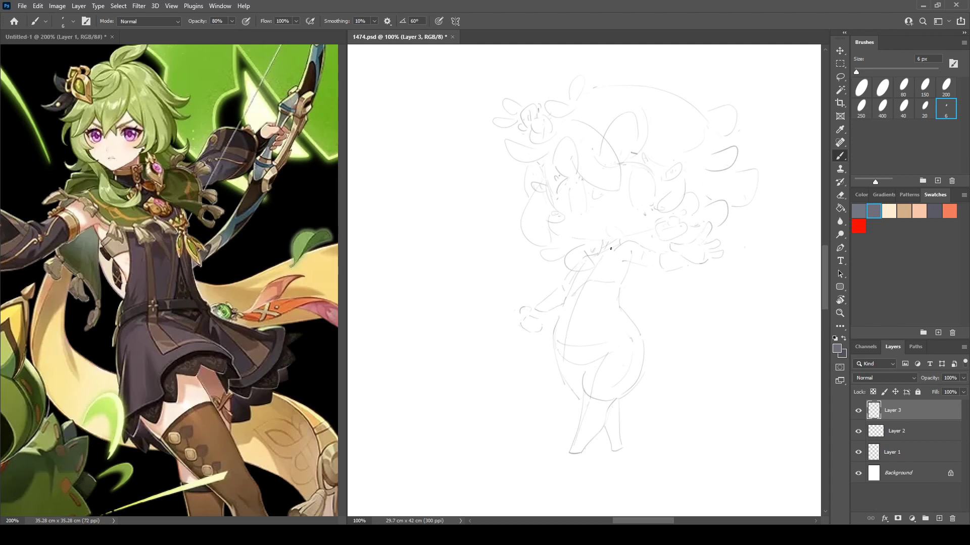
pyautogui.moveTo(599, 249); pyautogui.dragTo(597, 263)
pyautogui.moveTo(613, 258)
pyautogui.mouseDown()
pyautogui.moveTo(620, 247)
pyautogui.moveTo(623, 260)
pyautogui.moveTo(590, 275)
pyautogui.mouseUp()
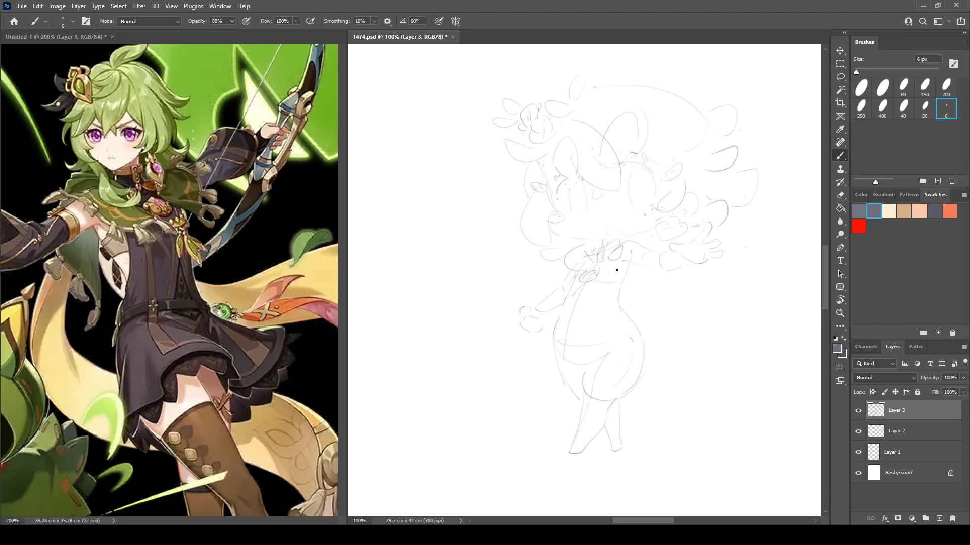
pyautogui.moveTo(630, 243)
pyautogui.mouseDown()
pyautogui.moveTo(650, 241)
pyautogui.moveTo(624, 274)
pyautogui.moveTo(604, 275)
pyautogui.moveTo(638, 260)
pyautogui.mouseUp()
pyautogui.press('e')
pyautogui.press('b')
pyautogui.press('e')
pyautogui.press('b')
pyautogui.moveTo(540, 268); pyautogui.dragTo(560, 266)
pyautogui.press('h')
pyautogui.press('h')
# Sketch a puffed sleeve over the lowered arm, cleaning up its outline with the Eraser
pyautogui.click(205, 317)
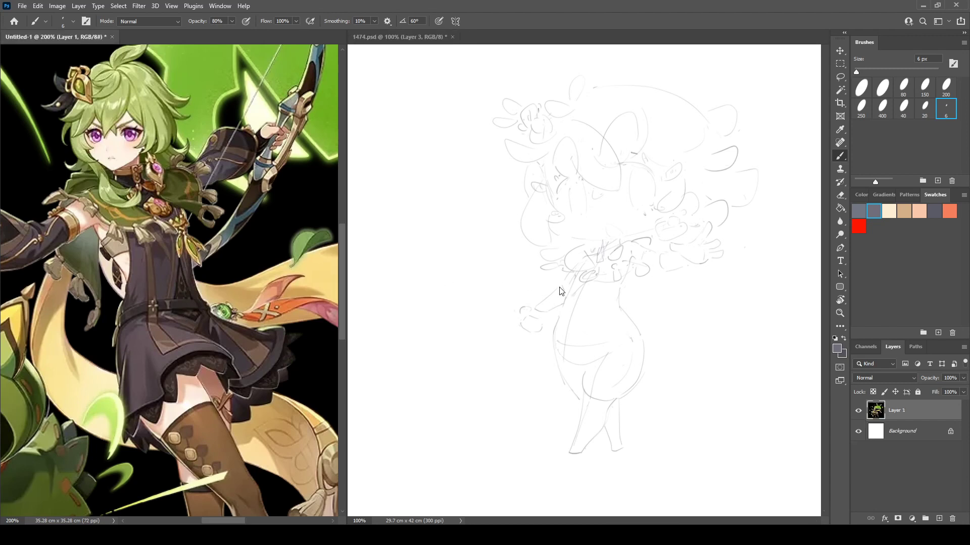
pyautogui.click(787, 397)
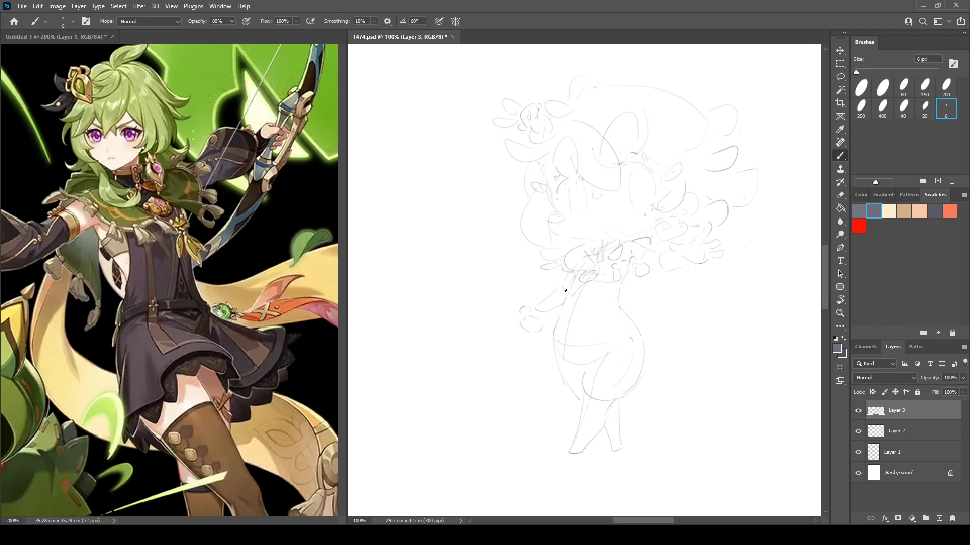
pyautogui.moveTo(561, 280)
pyautogui.mouseDown()
pyautogui.moveTo(536, 279)
pyautogui.moveTo(531, 318)
pyautogui.moveTo(558, 312)
pyautogui.moveTo(527, 302)
pyautogui.moveTo(525, 313)
pyautogui.moveTo(553, 327)
pyautogui.mouseUp()
pyautogui.press('e')
pyautogui.press('b')
pyautogui.moveTo(518, 314)
pyautogui.mouseDown()
pyautogui.moveTo(508, 317)
pyautogui.moveTo(520, 328)
pyautogui.moveTo(506, 321)
pyautogui.mouseUp()
pyautogui.press('e')
pyautogui.press('b')
pyautogui.press('e')
pyautogui.press('b')
# Erase the old hand and forearm guide lines on Layer 1 and return to Layer 3
pyautogui.click(889, 452)
pyautogui.press('e')
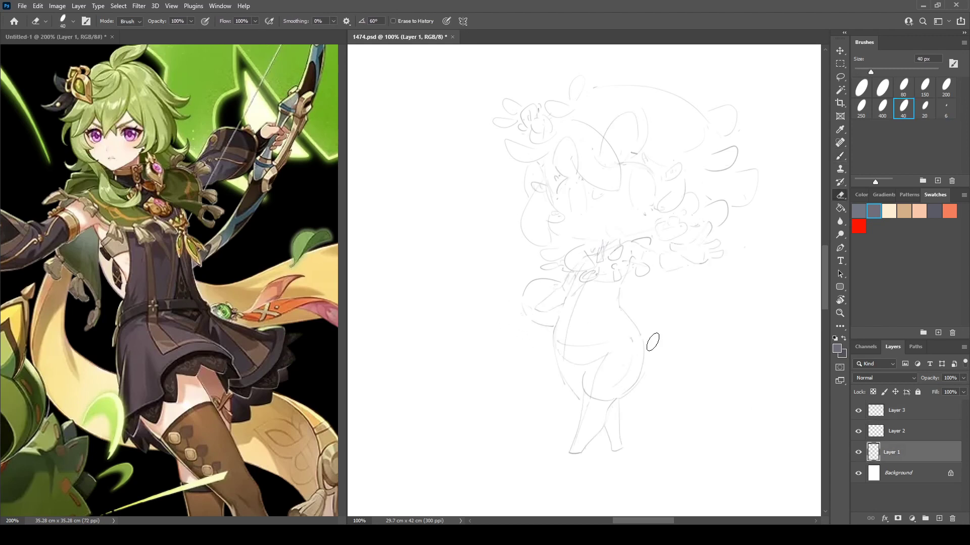
pyautogui.click(893, 410)
pyautogui.press('b')
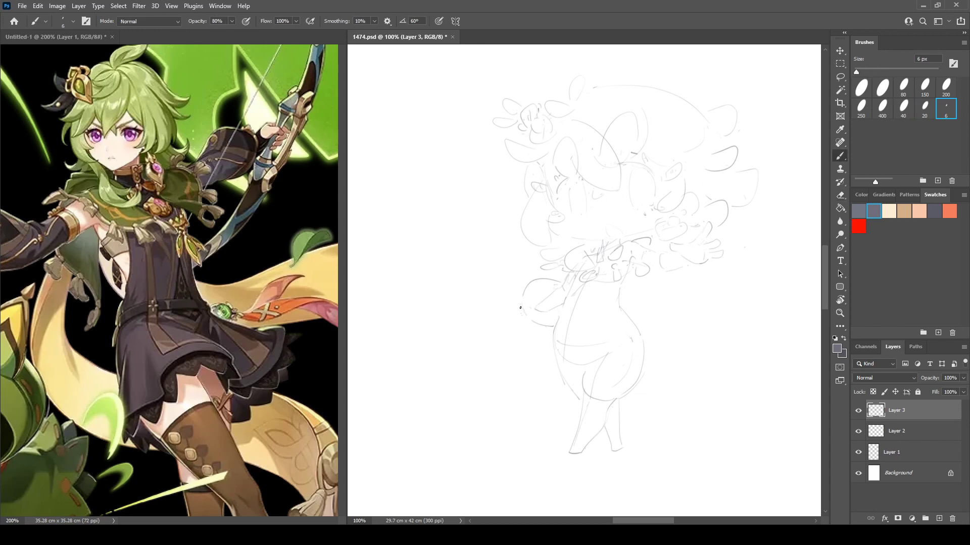
# Redraw the cuff and outstretched hand at the end of the lowered sleeve, erasing stray strokes
pyautogui.moveTo(522, 305); pyautogui.dragTo(512, 306)
pyautogui.press('e')
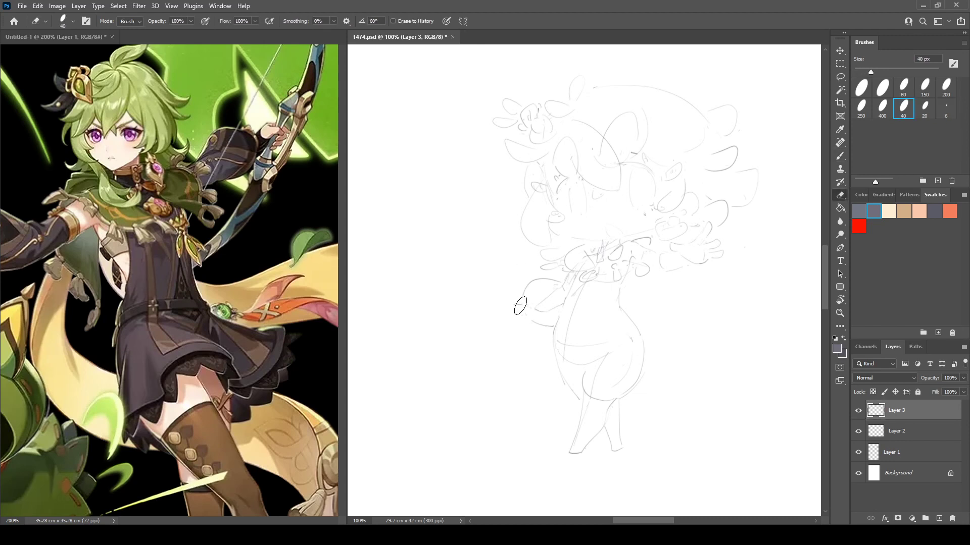
pyautogui.press('b')
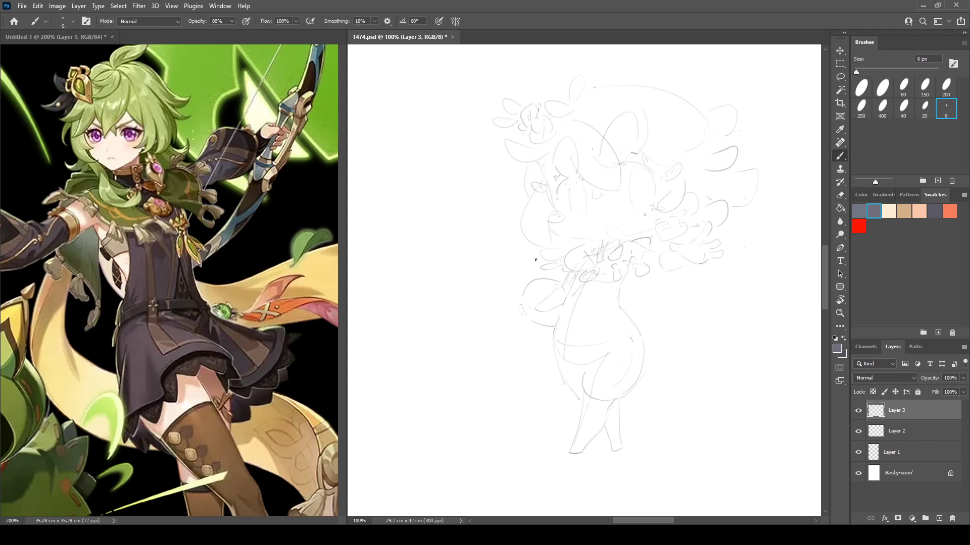
pyautogui.moveTo(519, 305)
pyautogui.mouseDown()
pyautogui.moveTo(539, 329)
pyautogui.moveTo(471, 316)
pyautogui.moveTo(465, 330)
pyautogui.moveTo(512, 328)
pyautogui.moveTo(501, 313)
pyautogui.moveTo(506, 325)
pyautogui.moveTo(527, 316)
pyautogui.moveTo(500, 327)
pyautogui.moveTo(487, 313)
pyautogui.mouseUp()
pyautogui.press('e')
pyautogui.press('b')
pyautogui.press('e')
pyautogui.click(517, 320)
pyautogui.press('b')
# Bring the bow into view in the reference, sketch it extending from the lowered hand and check it mirrored
pyautogui.moveTo(250, 237); pyautogui.dragTo(205, 333)
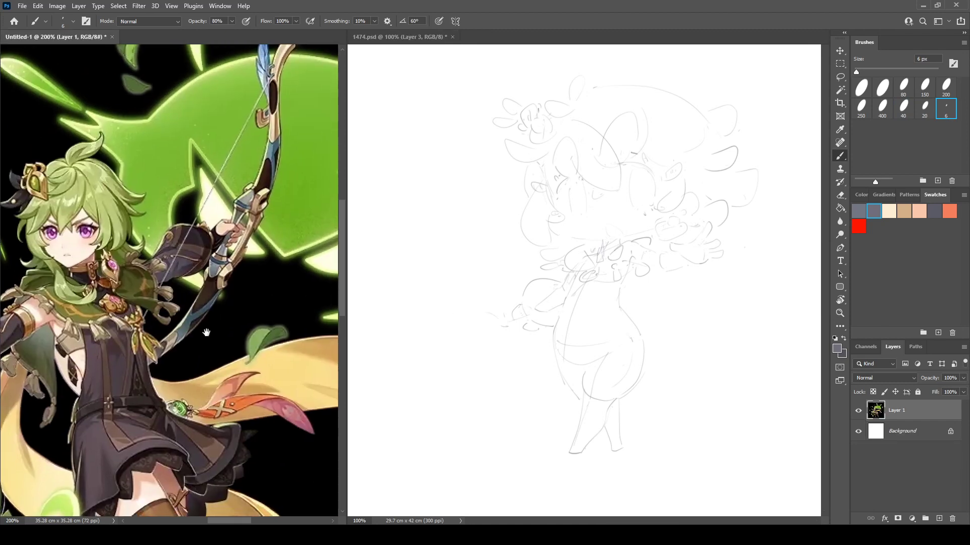
pyautogui.moveTo(278, 288)
pyautogui.mouseDown()
pyautogui.moveTo(258, 388)
pyautogui.moveTo(266, 244)
pyautogui.mouseUp()
pyautogui.click(505, 337)
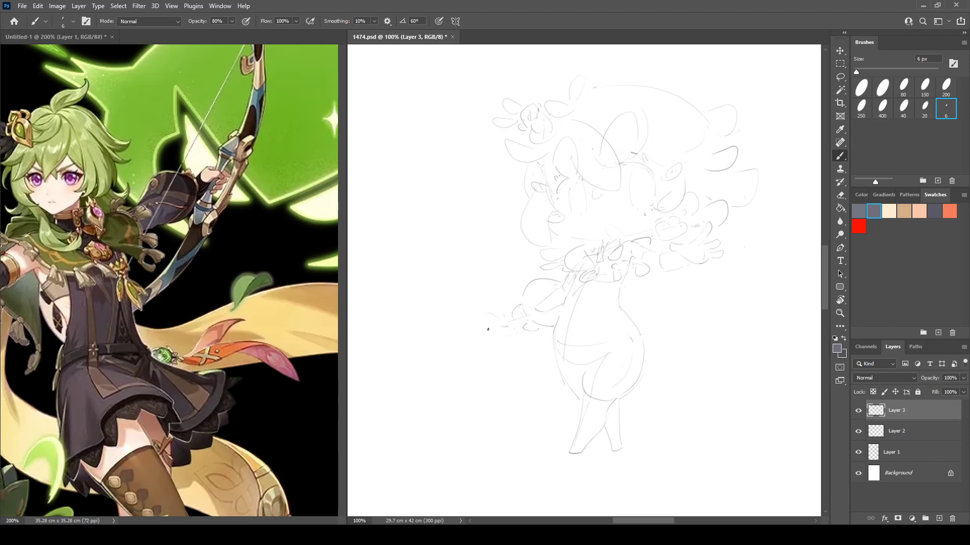
pyautogui.moveTo(554, 326)
pyautogui.mouseDown()
pyautogui.moveTo(490, 341)
pyautogui.moveTo(486, 328)
pyautogui.moveTo(463, 331)
pyautogui.moveTo(441, 295)
pyautogui.moveTo(489, 325)
pyautogui.moveTo(463, 326)
pyautogui.moveTo(513, 329)
pyautogui.mouseUp()
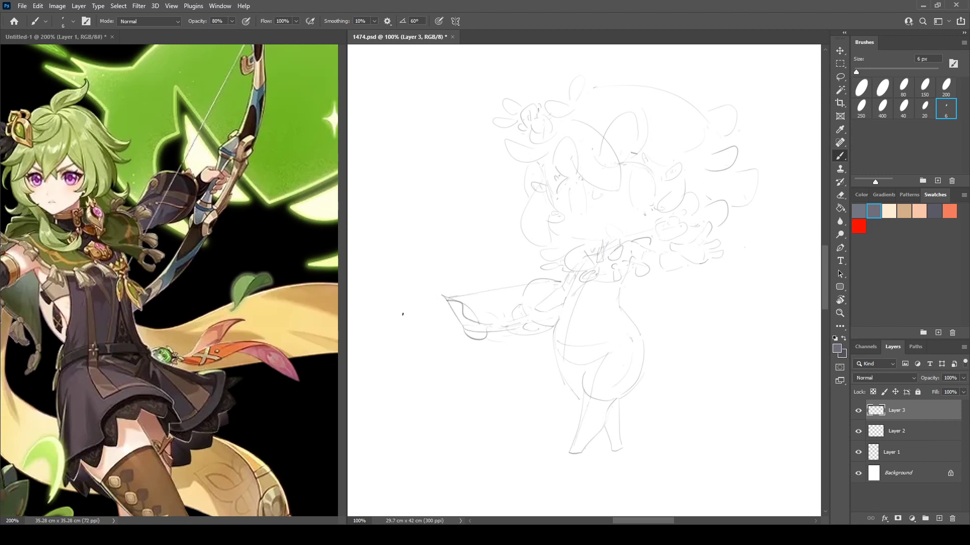
pyautogui.hotkey('ctrl', 'shift', 'h')
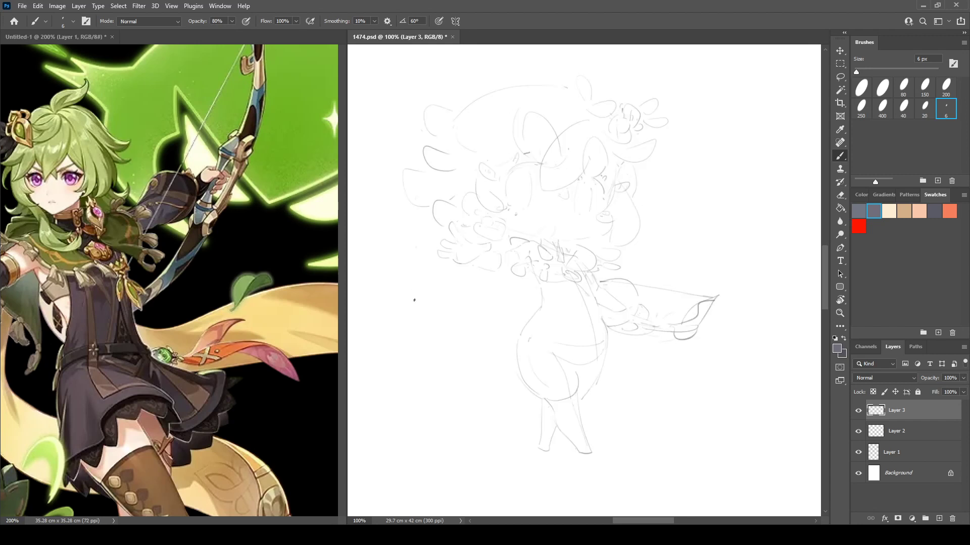
pyautogui.hotkey('ctrl', 'shift', 'h')
# Lasso the bow sketch, rotate it by -10.71 degrees, shift it slightly toward the body and deselect
pyautogui.press('l')
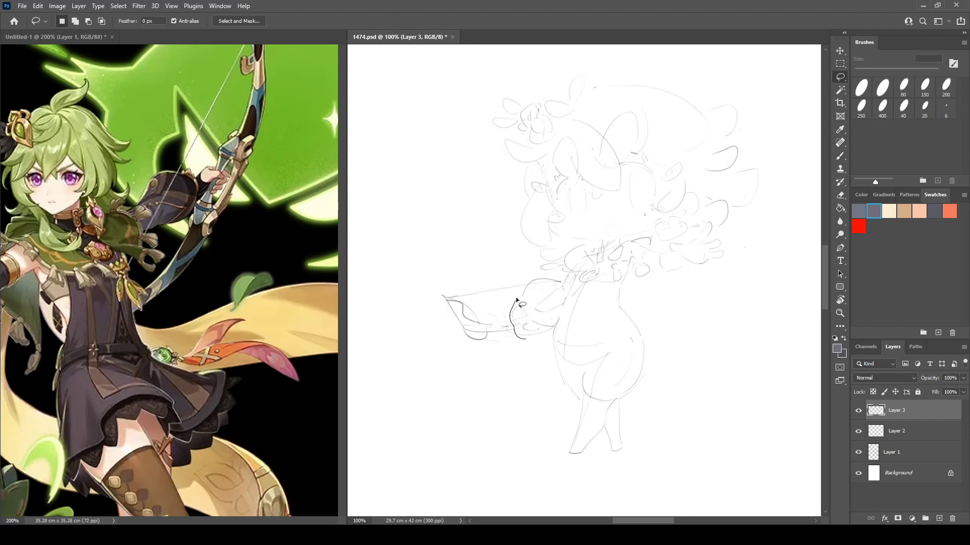
pyautogui.moveTo(516, 299)
pyautogui.mouseDown()
pyautogui.moveTo(520, 274)
pyautogui.moveTo(418, 312)
pyautogui.moveTo(517, 363)
pyautogui.moveTo(550, 331)
pyautogui.moveTo(524, 332)
pyautogui.moveTo(630, 298)
pyautogui.mouseUp()
pyautogui.hotkey('ctrl', 't')
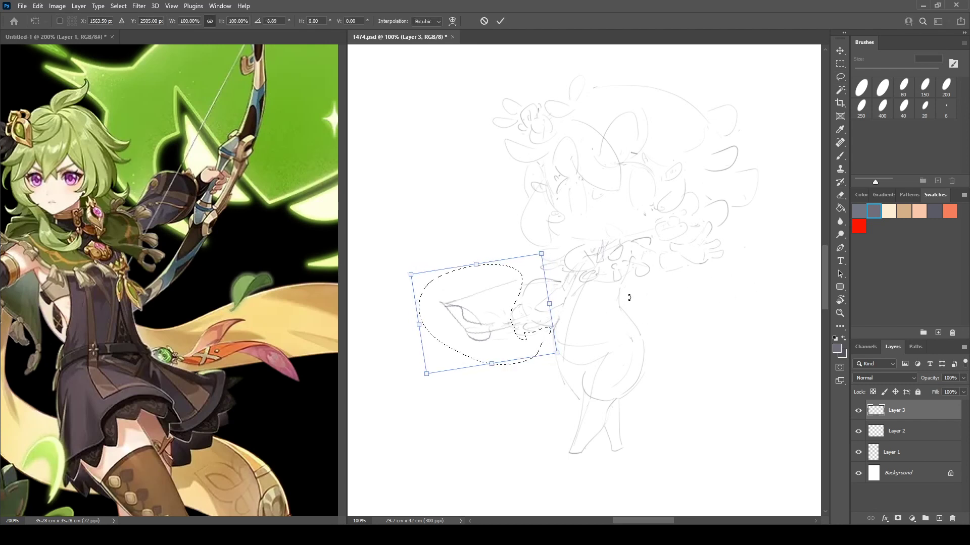
pyautogui.moveTo(522, 338); pyautogui.dragTo(529, 339)
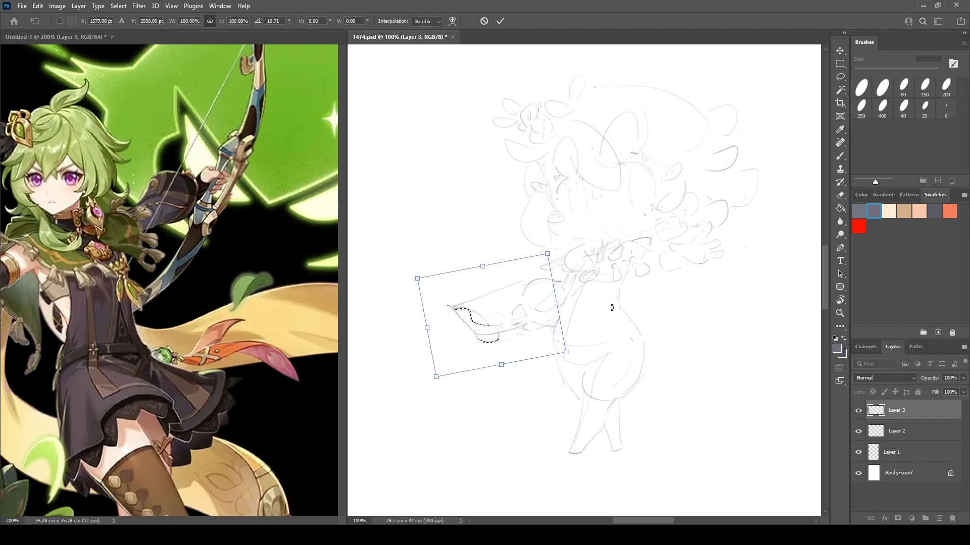
pyautogui.press('Return')
pyautogui.hotkey('ctrl', 'd')
pyautogui.press('b')
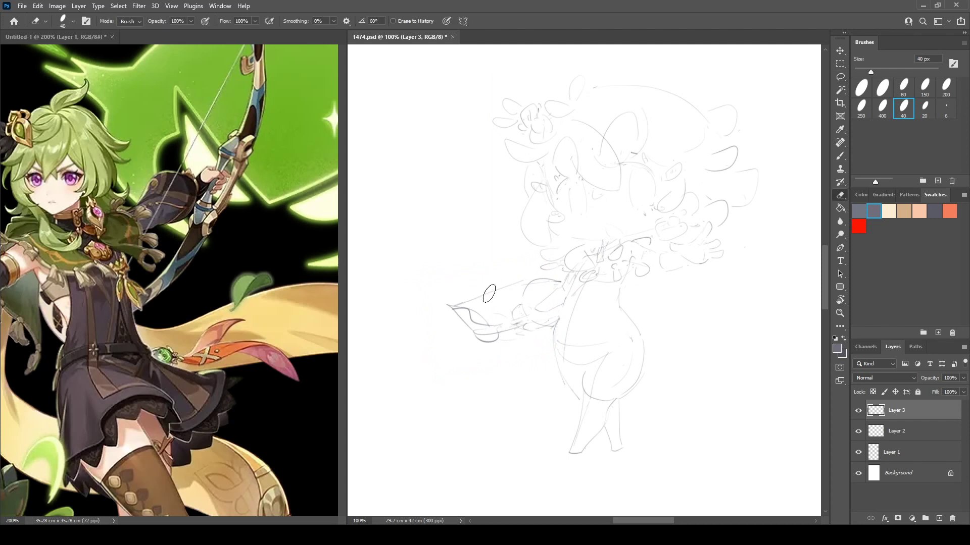
# Erase the angular lower edge of the bow and redraw it as a smoother curve
pyautogui.press('e')
pyautogui.moveTo(485, 330)
pyautogui.mouseDown()
pyautogui.moveTo(514, 326)
pyautogui.moveTo(471, 323)
pyautogui.moveTo(517, 334)
pyautogui.moveTo(507, 327)
pyautogui.moveTo(491, 335)
pyautogui.moveTo(541, 335)
pyautogui.mouseUp()
pyautogui.press('b')
pyautogui.press('e')
pyautogui.press('b')
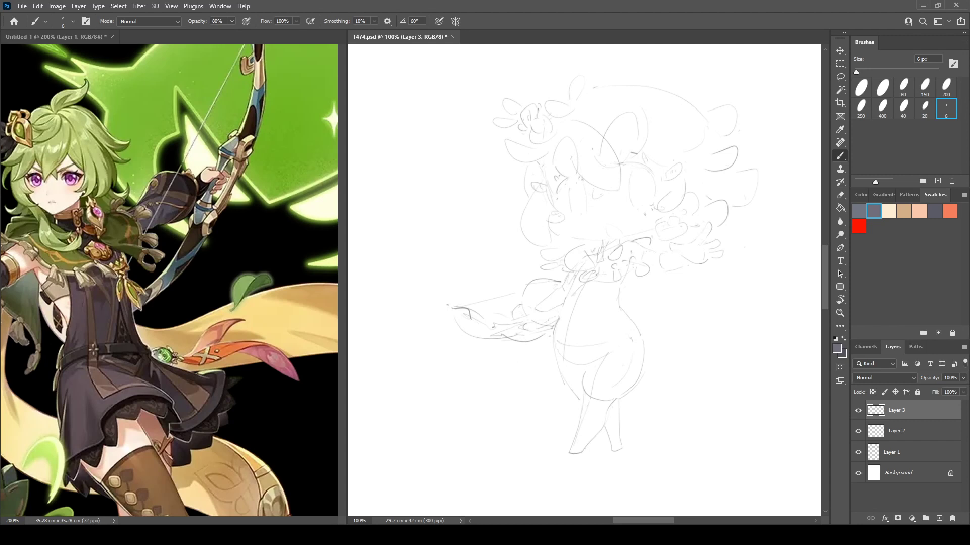
# Sketch a wide rounded sleeve hanging below the raised arm, checking its shape in the mirrored view
pyautogui.moveTo(705, 258)
pyautogui.mouseDown()
pyautogui.moveTo(711, 278)
pyautogui.moveTo(681, 298)
pyautogui.mouseUp()
pyautogui.moveTo(648, 259); pyautogui.dragTo(684, 295)
pyautogui.press('h')
pyautogui.press('h')
pyautogui.moveTo(664, 277); pyautogui.dragTo(680, 296)
# Following the reference, sketch a chest ornament and a waist belt with a flower clasp and ribbons, erasing overlapping torso lines
pyautogui.moveTo(295, 331); pyautogui.dragTo(342, 295)
pyautogui.click(626, 275)
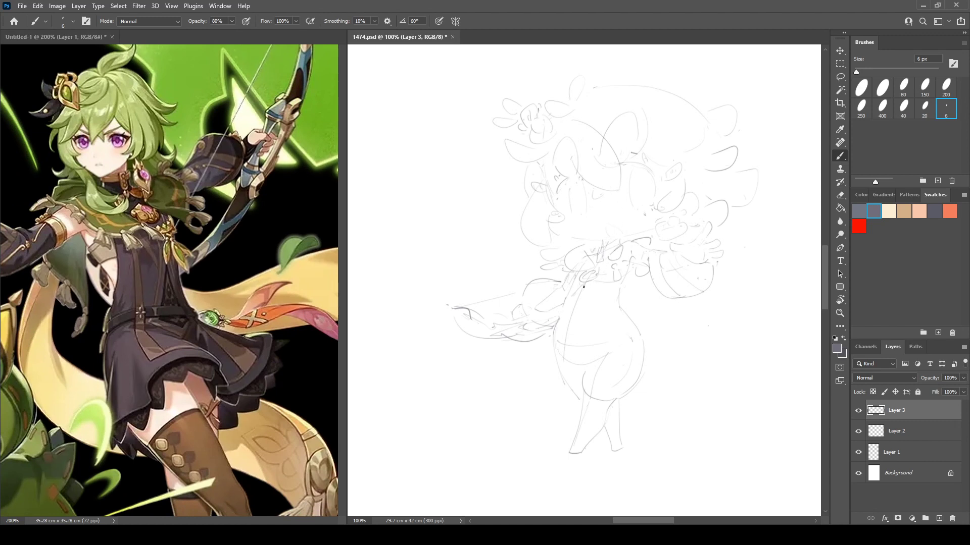
pyautogui.moveTo(583, 287)
pyautogui.mouseDown()
pyautogui.moveTo(577, 296)
pyautogui.moveTo(599, 291)
pyautogui.moveTo(570, 287)
pyautogui.mouseUp()
pyautogui.moveTo(627, 317)
pyautogui.mouseDown()
pyautogui.moveTo(622, 332)
pyautogui.moveTo(645, 332)
pyautogui.moveTo(617, 338)
pyautogui.moveTo(647, 331)
pyautogui.moveTo(635, 346)
pyautogui.moveTo(682, 366)
pyautogui.moveTo(673, 327)
pyautogui.moveTo(650, 343)
pyautogui.mouseUp()
pyautogui.click(292, 354)
pyautogui.click(671, 353)
pyautogui.moveTo(561, 338)
pyautogui.mouseDown()
pyautogui.moveTo(614, 326)
pyautogui.moveTo(551, 353)
pyautogui.moveTo(612, 342)
pyautogui.mouseUp()
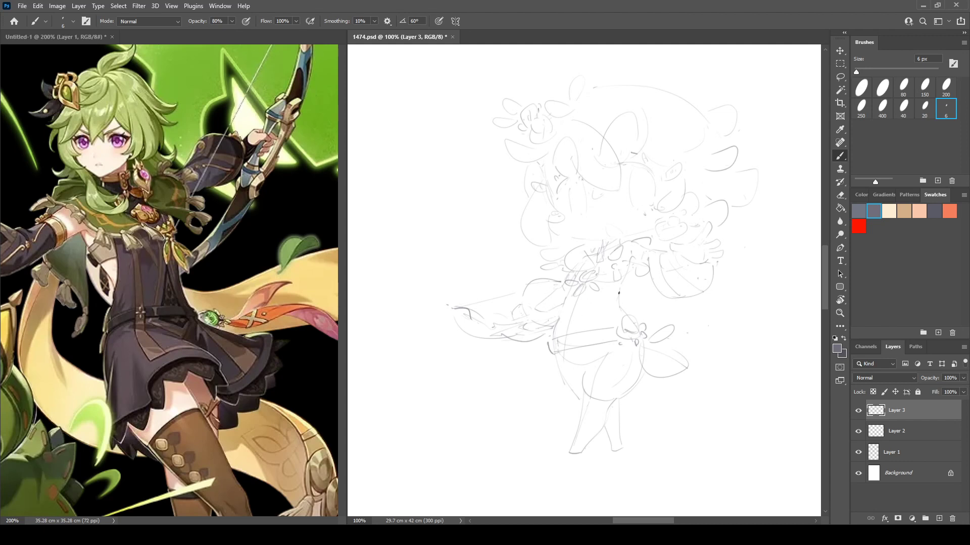
pyautogui.press('e')
pyautogui.moveTo(628, 279); pyautogui.dragTo(621, 302)
pyautogui.press('b')
# Sketch the dress bodice seams and a flared skirt with a frilled hem over the hips
pyautogui.moveTo(558, 317)
pyautogui.mouseDown()
pyautogui.moveTo(550, 332)
pyautogui.moveTo(576, 294)
pyautogui.moveTo(559, 330)
pyautogui.moveTo(595, 309)
pyautogui.moveTo(595, 327)
pyautogui.mouseUp()
pyautogui.moveTo(548, 363)
pyautogui.mouseDown()
pyautogui.moveTo(515, 381)
pyautogui.moveTo(556, 371)
pyautogui.moveTo(523, 381)
pyautogui.moveTo(615, 378)
pyautogui.moveTo(635, 362)
pyautogui.mouseUp()
pyautogui.press('e')
pyautogui.press('b')
pyautogui.moveTo(542, 376)
pyautogui.mouseDown()
pyautogui.moveTo(614, 389)
pyautogui.moveTo(656, 374)
pyautogui.mouseUp()
pyautogui.moveTo(607, 360); pyautogui.dragTo(622, 367)
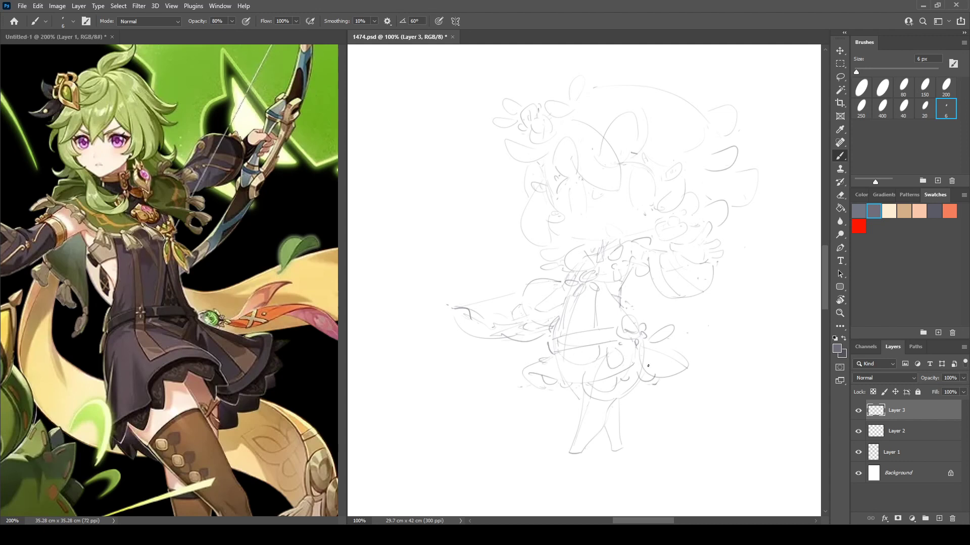
pyautogui.moveTo(640, 390); pyautogui.dragTo(631, 397)
# Bring the legs into view in the reference and sketch stocking tops and boot details on both legs
pyautogui.moveTo(227, 451); pyautogui.dragTo(221, 287)
pyautogui.moveTo(228, 353); pyautogui.dragTo(230, 300)
pyautogui.click(626, 413)
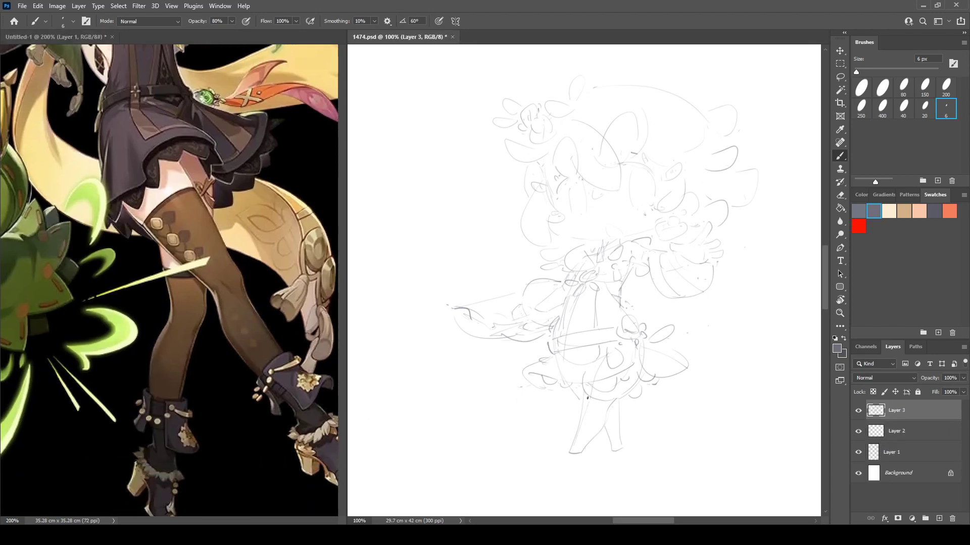
pyautogui.moveTo(585, 399); pyautogui.dragTo(605, 411)
pyautogui.moveTo(610, 411); pyautogui.dragTo(618, 414)
pyautogui.moveTo(570, 436); pyautogui.dragTo(626, 422)
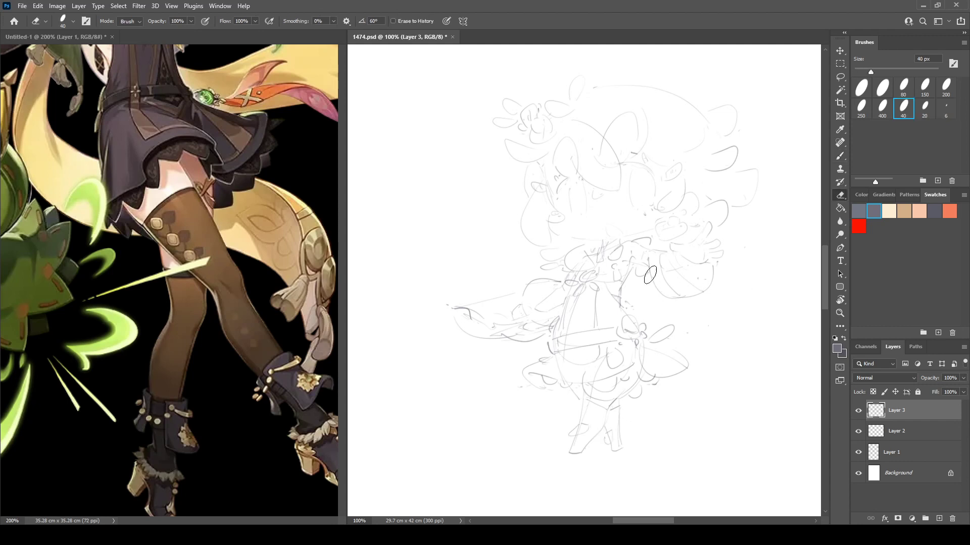
# Clean up and refine the raised arm's sleeve against the reference and add a small tassel beside the waist
pyautogui.moveTo(646, 267); pyautogui.dragTo(673, 301)
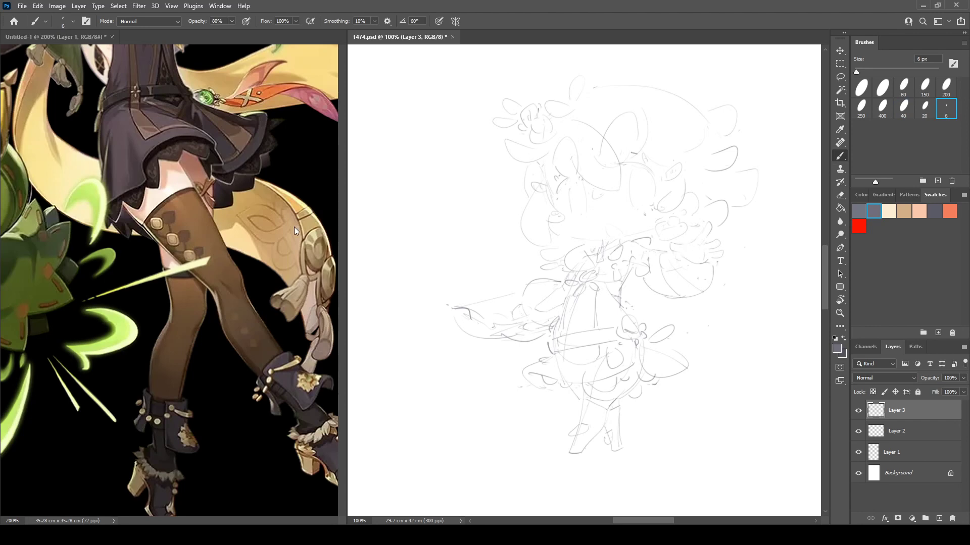
pyautogui.moveTo(240, 165); pyautogui.dragTo(311, 348)
pyautogui.moveTo(229, 314); pyautogui.dragTo(324, 273)
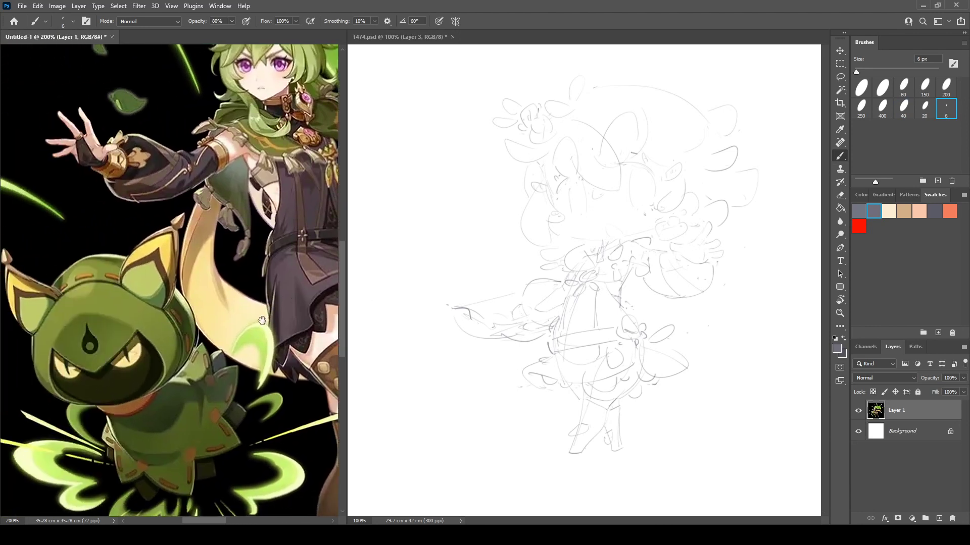
pyautogui.hscroll(1, 263, 320)
pyautogui.click(700, 252)
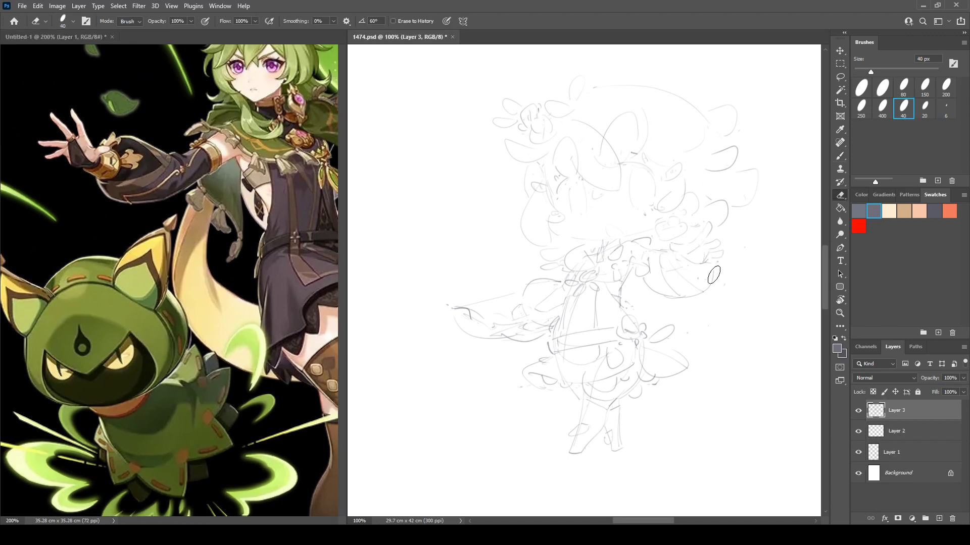
pyautogui.moveTo(703, 268); pyautogui.dragTo(712, 293)
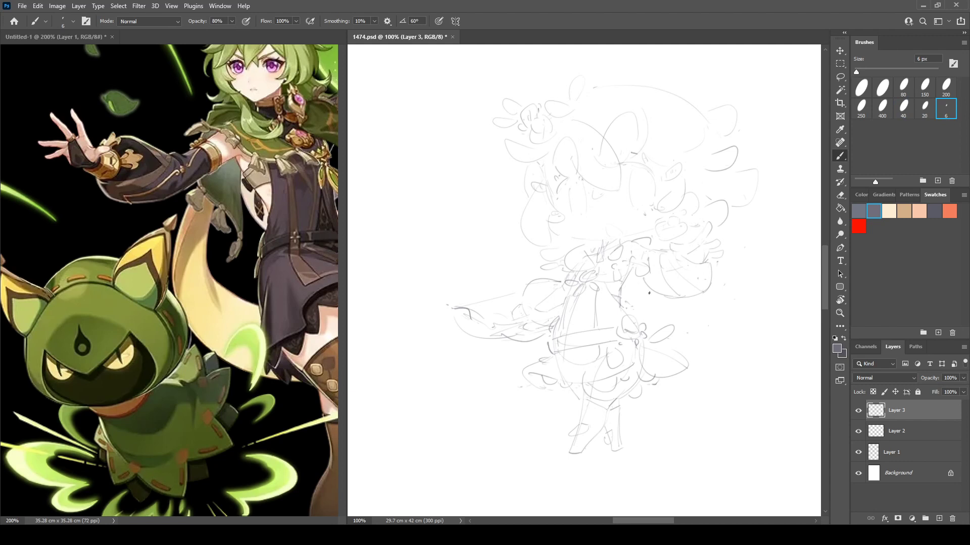
pyautogui.moveTo(640, 303); pyautogui.dragTo(651, 298)
# Zoom the reference out to 100% and sketch the flowing sash looping behind the skirt with tasselled ends
pyautogui.click(241, 307)
pyautogui.hotkey('ctrl', '-')
pyautogui.moveTo(242, 307); pyautogui.dragTo(103, 268)
pyautogui.hotkey('ctrl', '-')
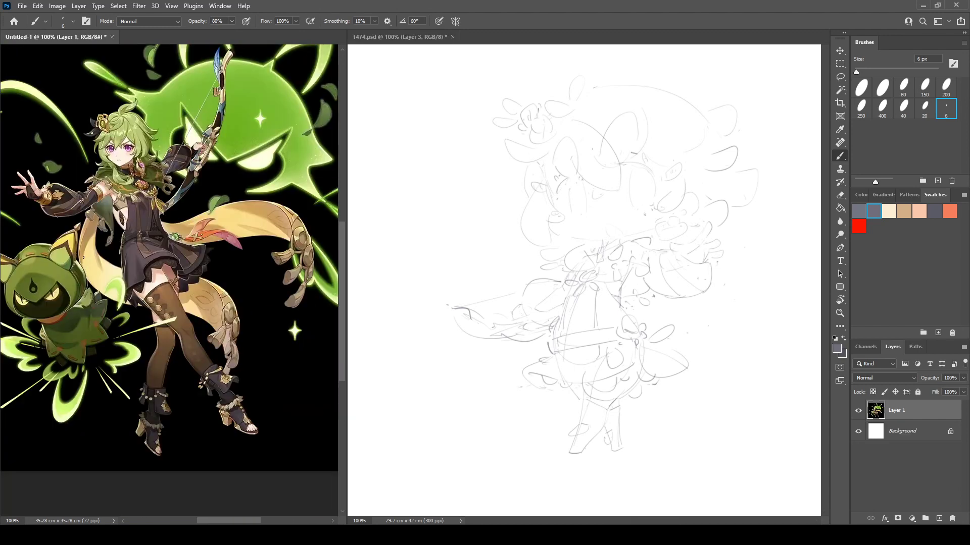
pyautogui.click(537, 299)
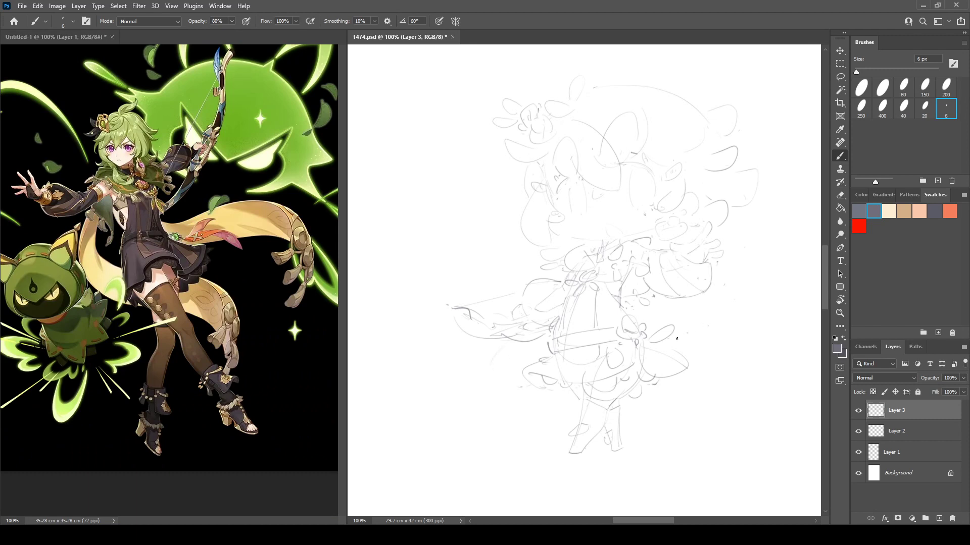
pyautogui.moveTo(677, 338)
pyautogui.mouseDown()
pyautogui.moveTo(727, 322)
pyautogui.moveTo(729, 349)
pyautogui.mouseUp()
pyautogui.moveTo(511, 342)
pyautogui.mouseDown()
pyautogui.moveTo(497, 384)
pyautogui.moveTo(523, 392)
pyautogui.moveTo(542, 360)
pyautogui.mouseUp()
pyautogui.moveTo(690, 373); pyautogui.dragTo(719, 374)
pyautogui.moveTo(717, 326)
pyautogui.mouseDown()
pyautogui.moveTo(738, 320)
pyautogui.moveTo(729, 363)
pyautogui.moveTo(754, 299)
pyautogui.moveTo(737, 345)
pyautogui.moveTo(753, 343)
pyautogui.moveTo(735, 362)
pyautogui.moveTo(746, 378)
pyautogui.moveTo(720, 362)
pyautogui.mouseUp()
pyautogui.moveTo(655, 382); pyautogui.dragTo(702, 407)
pyautogui.moveTo(636, 402)
pyautogui.mouseDown()
pyautogui.moveTo(679, 410)
pyautogui.moveTo(689, 401)
pyautogui.moveTo(692, 420)
pyautogui.moveTo(711, 425)
pyautogui.moveTo(686, 436)
pyautogui.moveTo(654, 430)
pyautogui.moveTo(671, 430)
pyautogui.mouseUp()
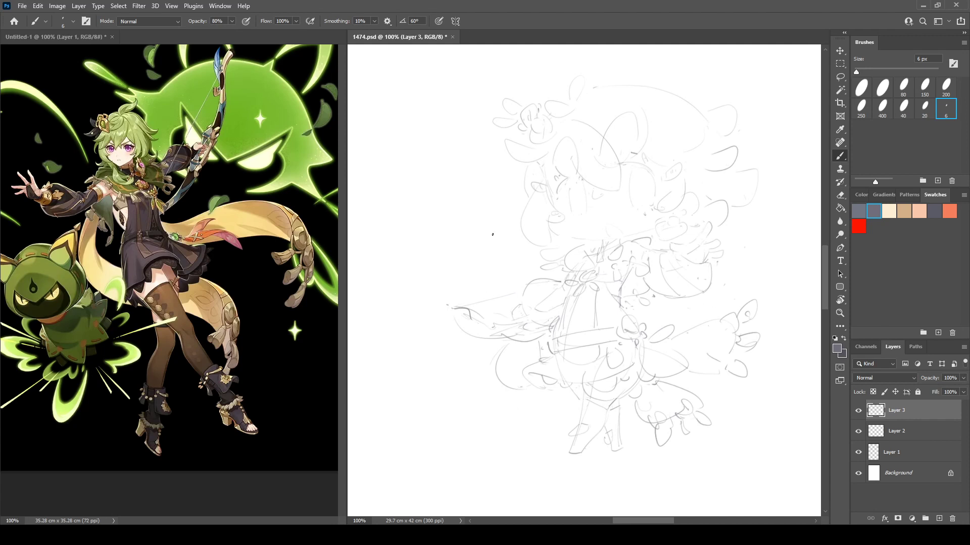
# Sketch a small round companion creature with upright ears floating above the lowered hand
pyautogui.moveTo(214, 300); pyautogui.dragTo(257, 312)
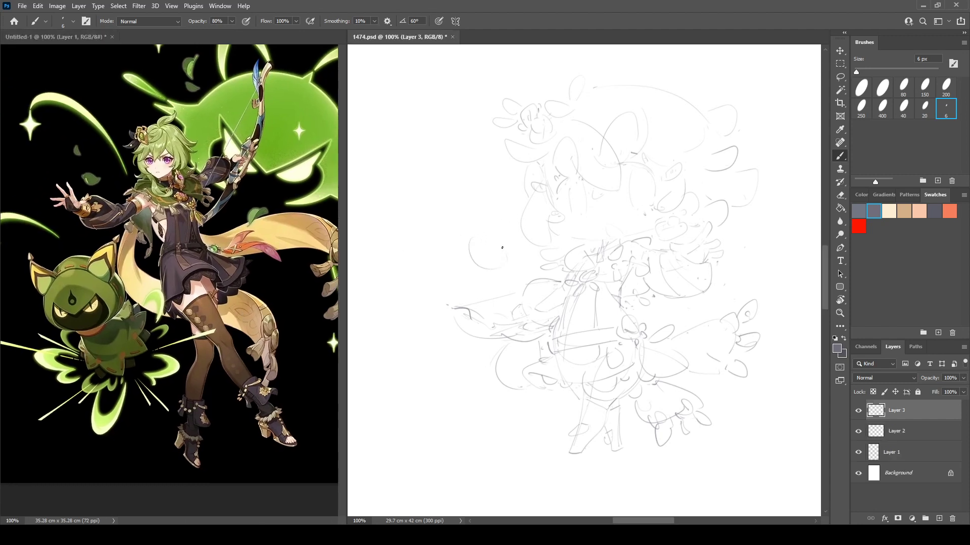
pyautogui.moveTo(484, 259)
pyautogui.mouseDown()
pyautogui.moveTo(511, 274)
pyautogui.moveTo(508, 253)
pyautogui.moveTo(472, 266)
pyautogui.moveTo(505, 254)
pyautogui.mouseUp()
pyautogui.hotkey('ctrl', 'z')
pyautogui.moveTo(477, 255); pyautogui.dragTo(498, 230)
# Hide the hair layer and adjust the lines around the near eye on Layer 1 with the Lasso
pyautogui.click(858, 431)
pyautogui.click(858, 431)
pyautogui.click(858, 410)
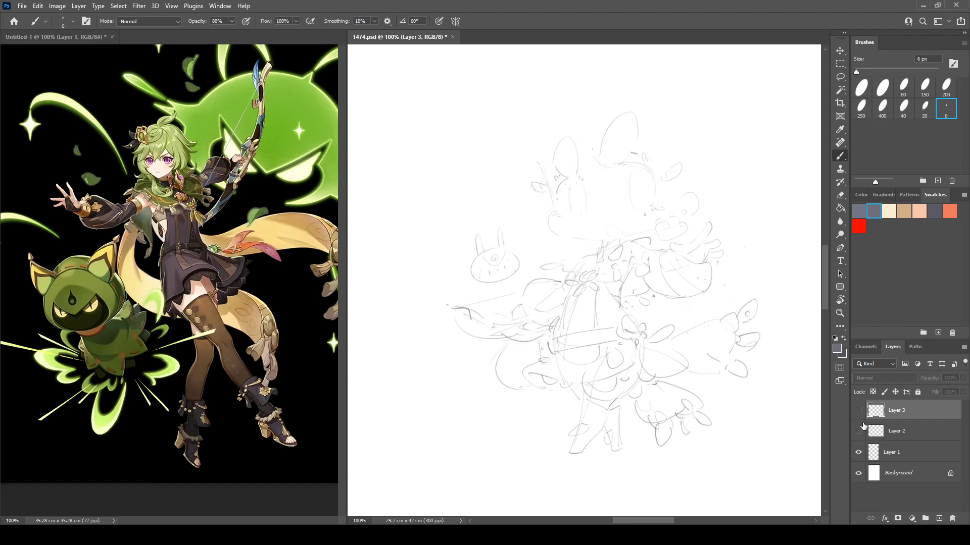
pyautogui.click(858, 431)
pyautogui.click(904, 452)
pyautogui.press('l')
pyautogui.moveTo(563, 212)
pyautogui.mouseDown()
pyautogui.moveTo(551, 194)
pyautogui.moveTo(532, 195)
pyautogui.moveTo(536, 174)
pyautogui.moveTo(543, 177)
pyautogui.moveTo(546, 154)
pyautogui.moveTo(586, 98)
pyautogui.moveTo(695, 151)
pyautogui.moveTo(655, 214)
pyautogui.moveTo(568, 222)
pyautogui.mouseUp()
pyautogui.moveTo(592, 192)
pyautogui.mouseDown()
pyautogui.moveTo(580, 195)
pyautogui.moveTo(588, 186)
pyautogui.mouseUp()
# Show all the sketch layers again and check the whole figure in the mirrored view
pyautogui.click(858, 412)
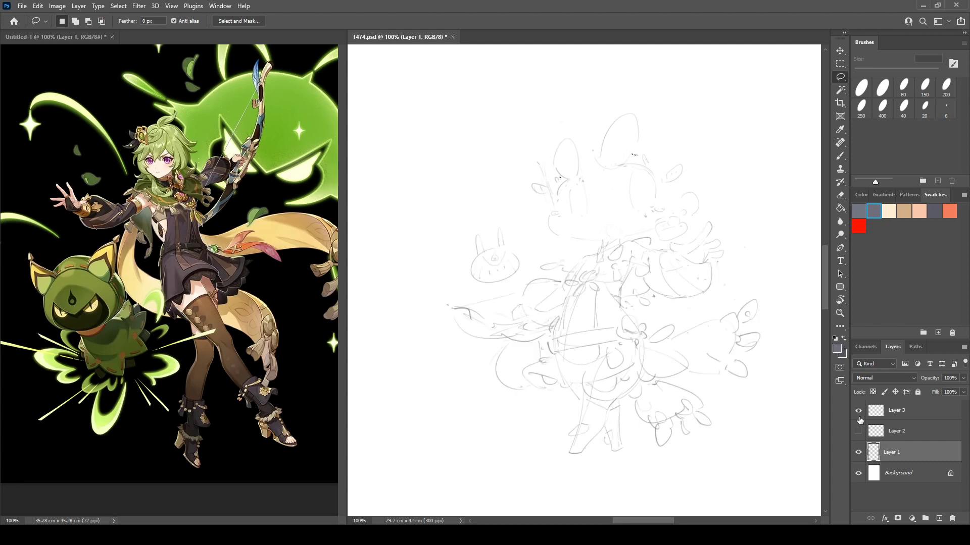
pyautogui.click(858, 430)
pyautogui.hotkey('ctrl', 'shift', 'h')
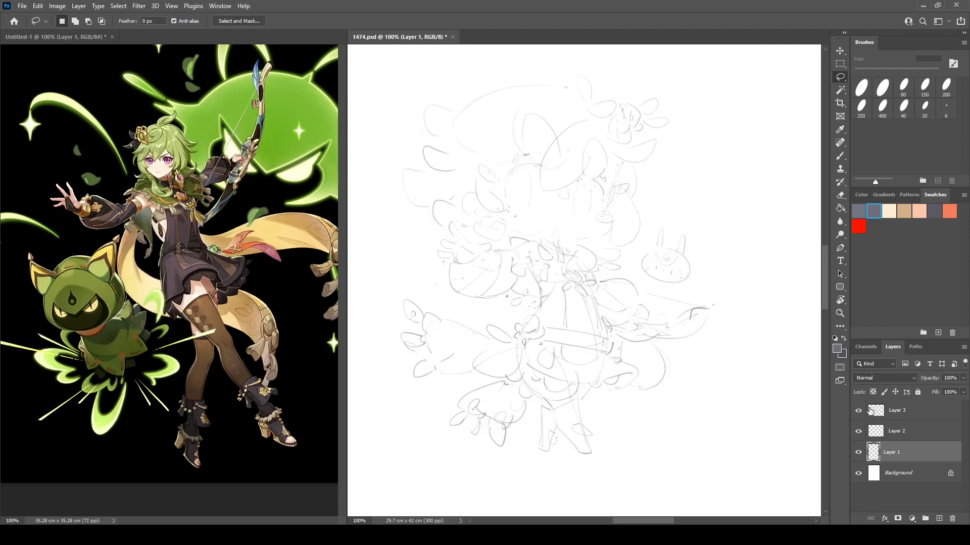
pyautogui.hotkey('ctrl', 'shift', 'h')
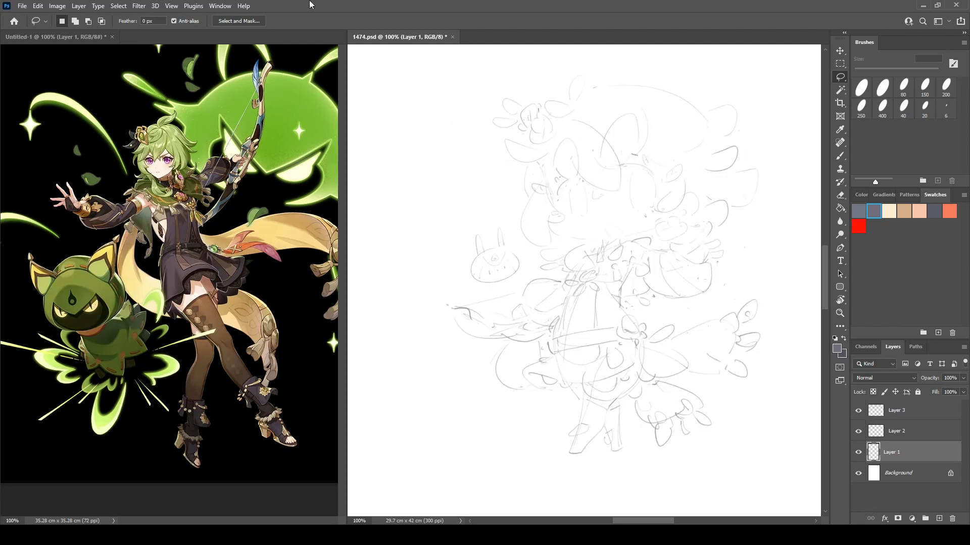
# Merge the three sketch layers into one and duplicate the merged layer to darken the lines
pyautogui.moveTo(558, 151); pyautogui.dragTo(546, 161)
pyautogui.click(879, 417)
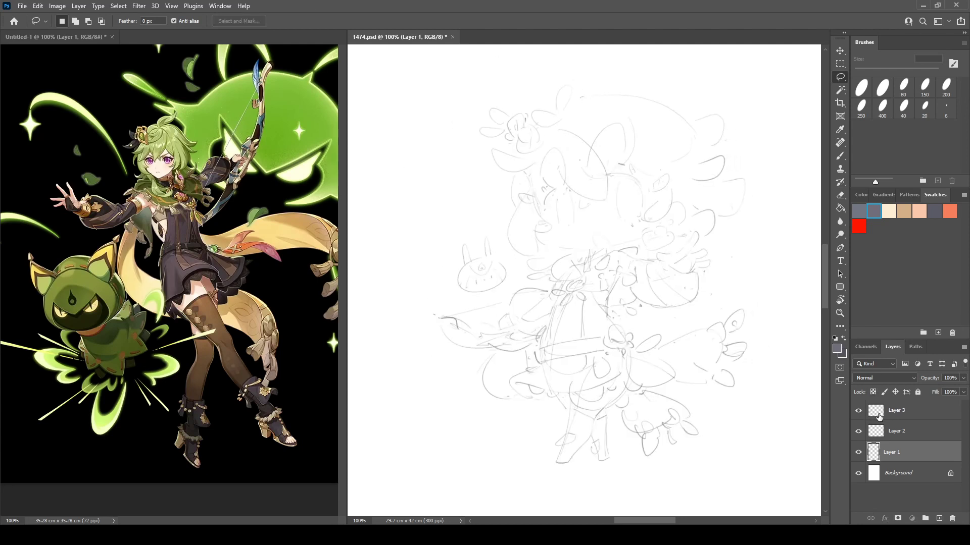
pyautogui.keyDown('shift'); pyautogui.click(878, 417); pyautogui.keyUp('shift')
pyautogui.hotkey('ctrl', 'e')
pyautogui.hotkey('ctrl', 'j')
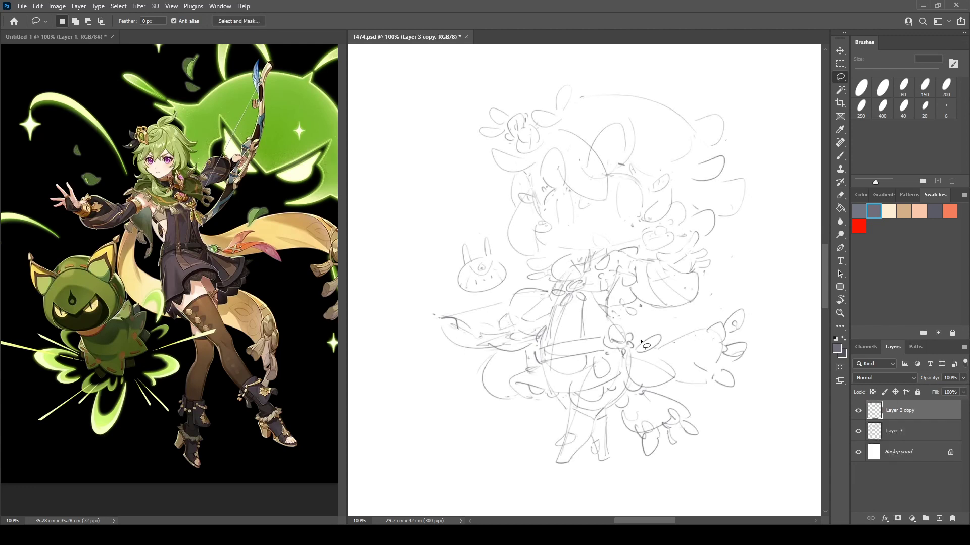